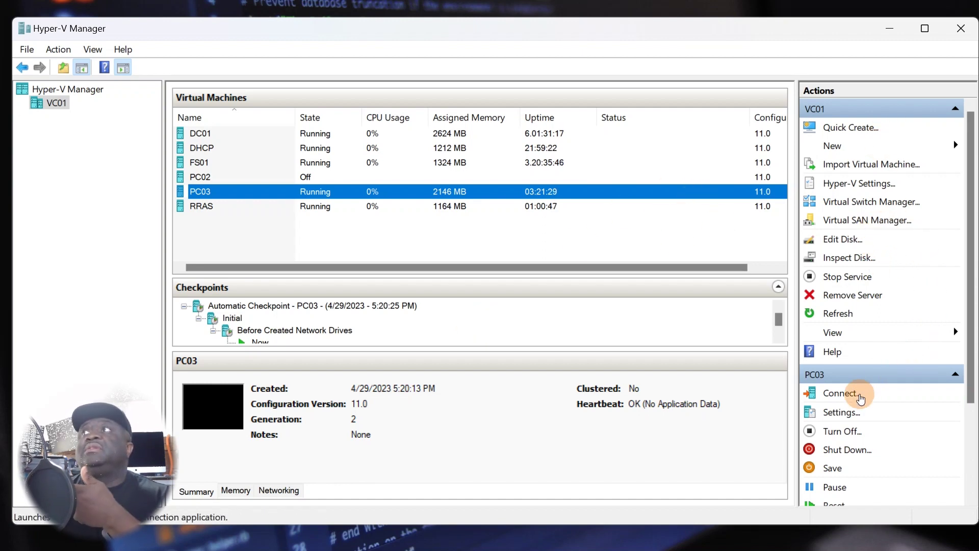
Review the Default Switch, External V-Switch and new virtual switch options in Virtual Switch Manager, then close it without changes
{"action": "left_click", "coordinate": [872, 204]}
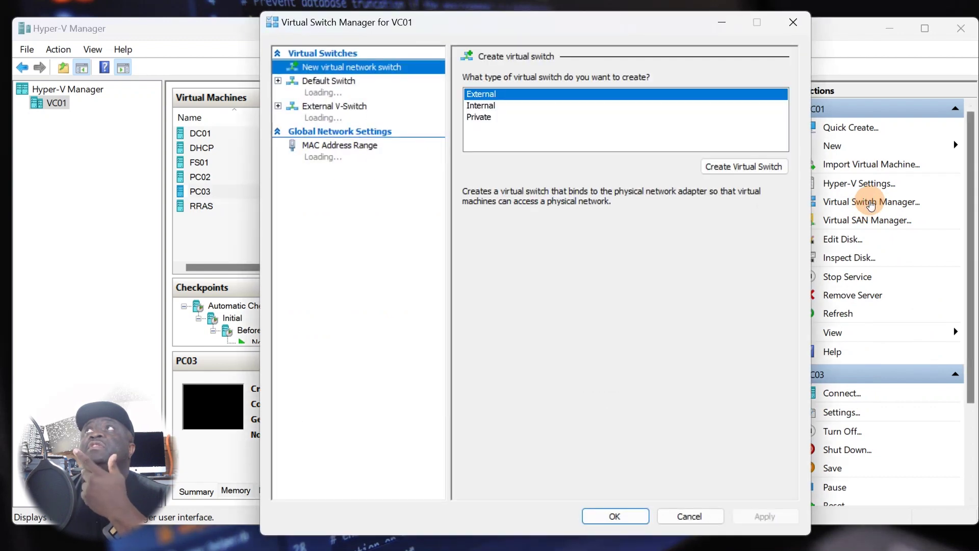
{"action": "left_click", "coordinate": [343, 92]}
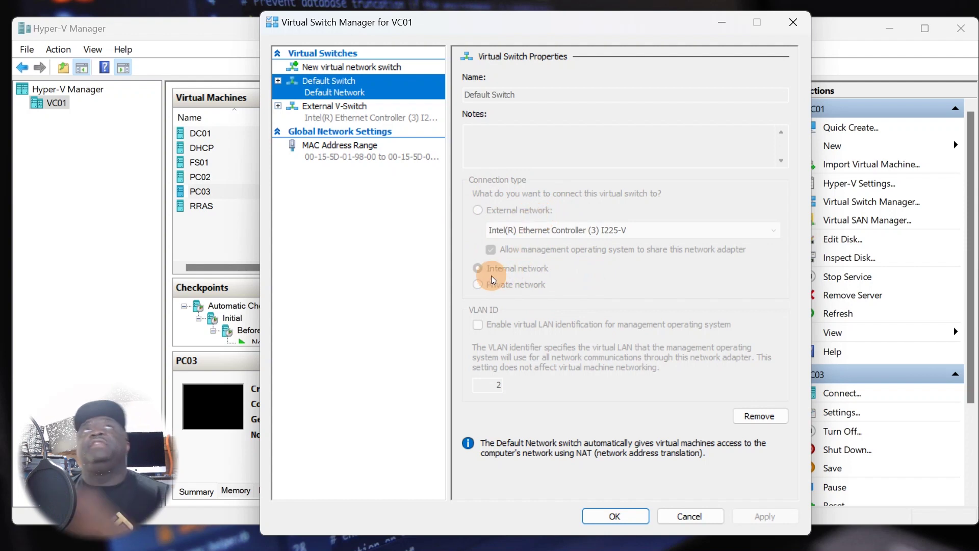
{"action": "left_click", "coordinate": [360, 117]}
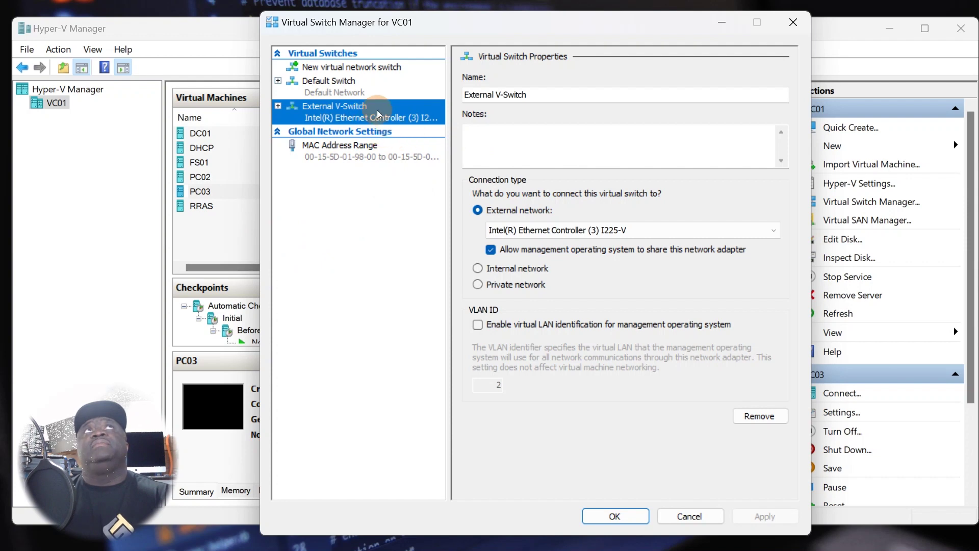
{"action": "left_click", "coordinate": [338, 68]}
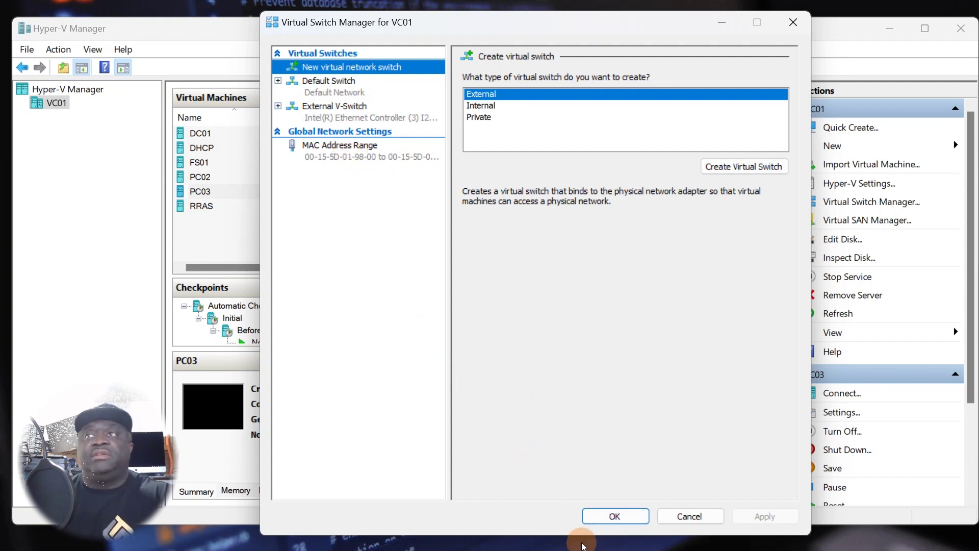
{"action": "left_click", "coordinate": [693, 518]}
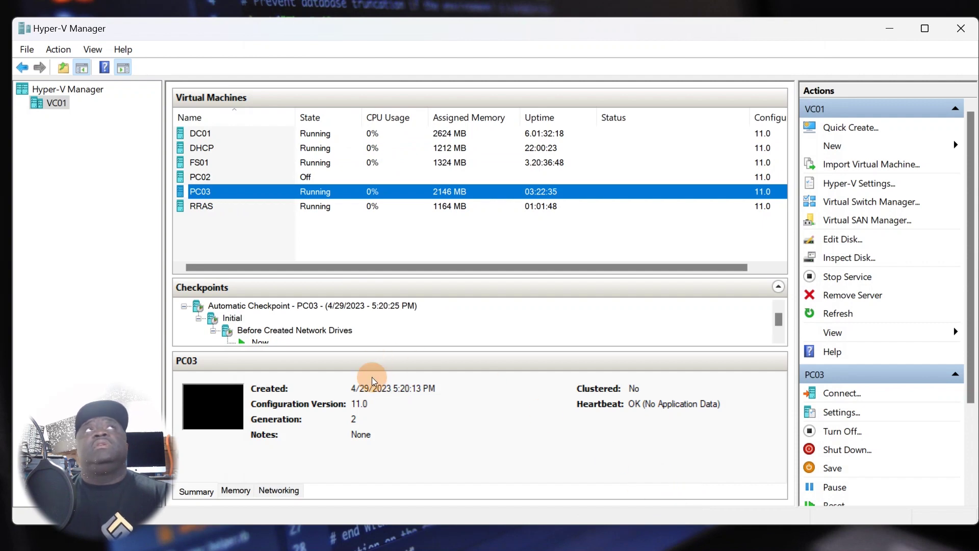
Connect to the RRAS virtual machine, unlock it and sign in to the domain administrator account with its password
{"action": "double_click", "coordinate": [219, 206]}
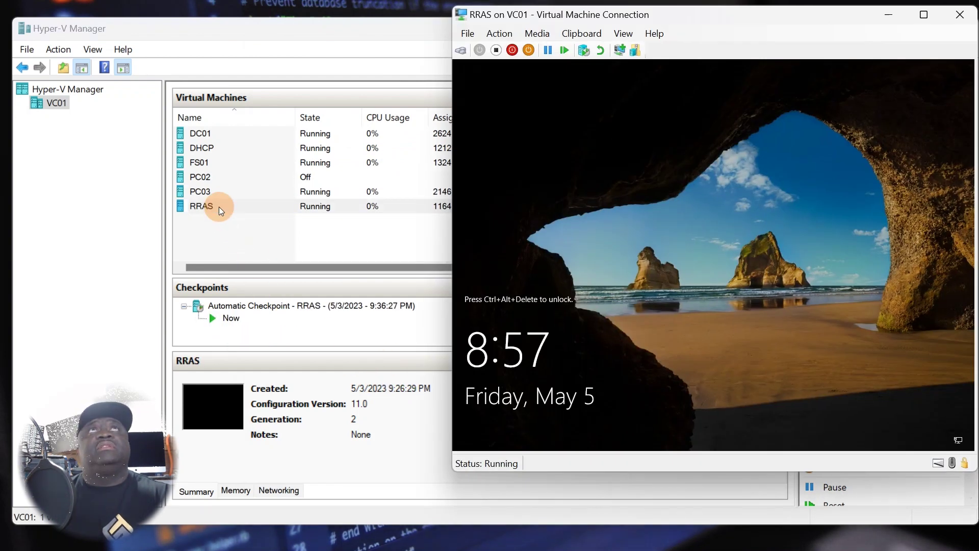
{"action": "left_click", "coordinate": [501, 35]}
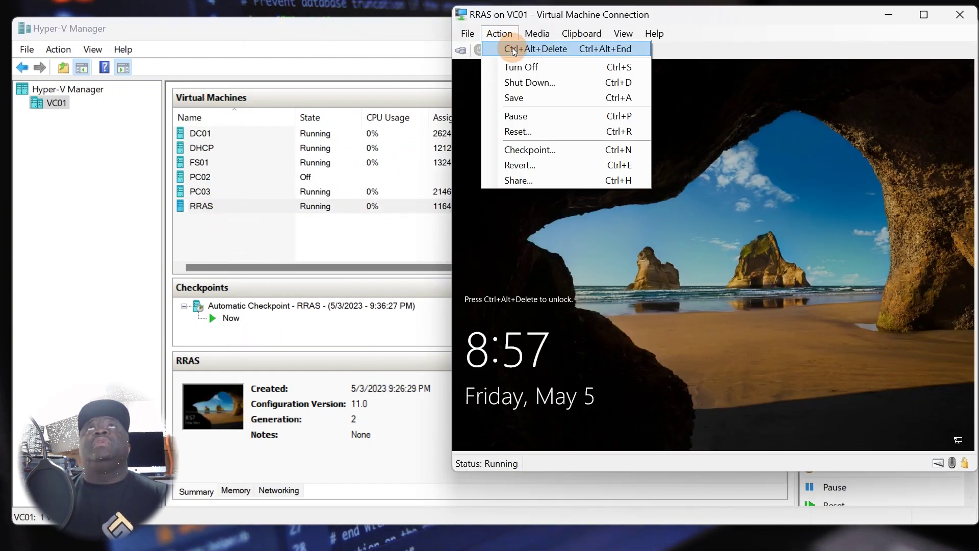
{"action": "left_click", "coordinate": [512, 47]}
{"action": "type", "text": "*****"}
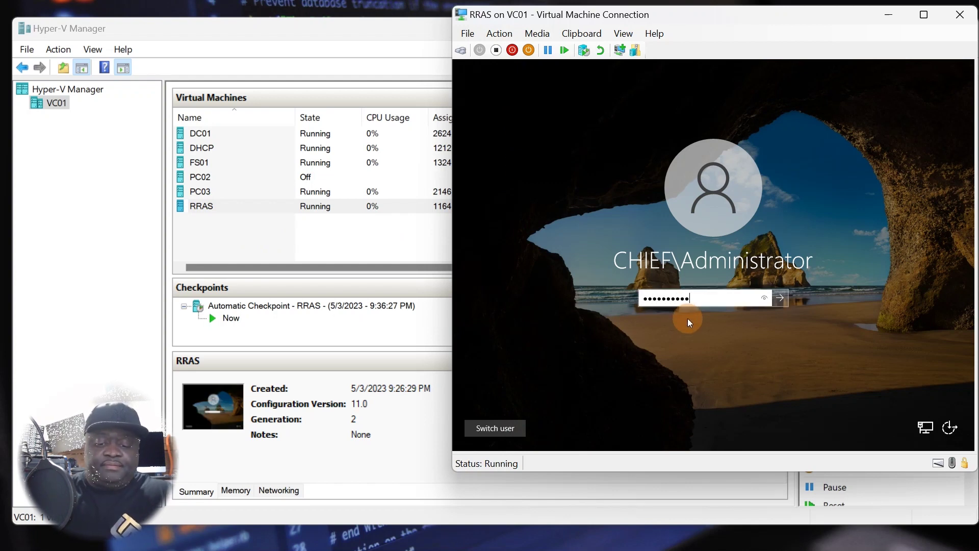
{"action": "key", "text": "Return"}
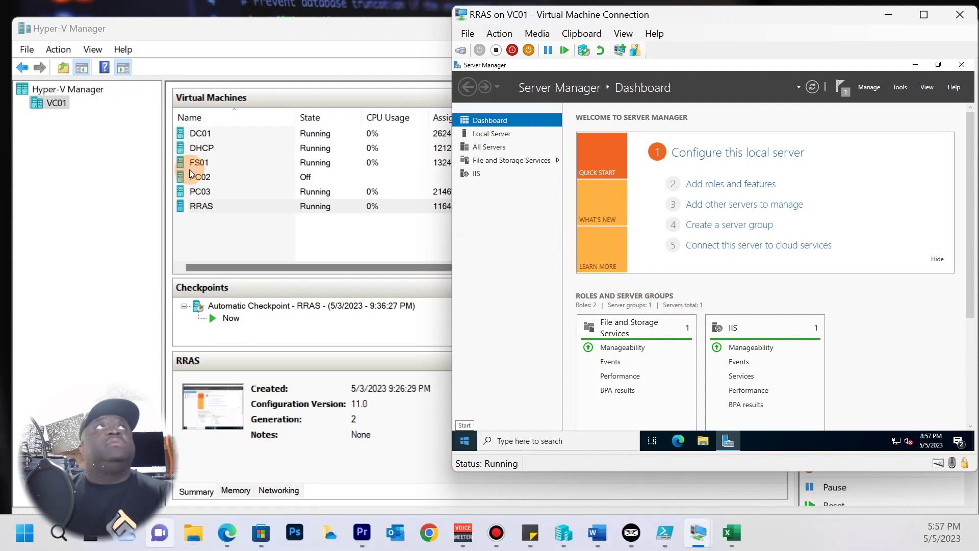
Connect to the PC03 virtual machine, unlock it and sign in to the displayed user account with its password
{"action": "left_click", "coordinate": [210, 192]}
{"action": "double_click", "coordinate": [210, 192]}
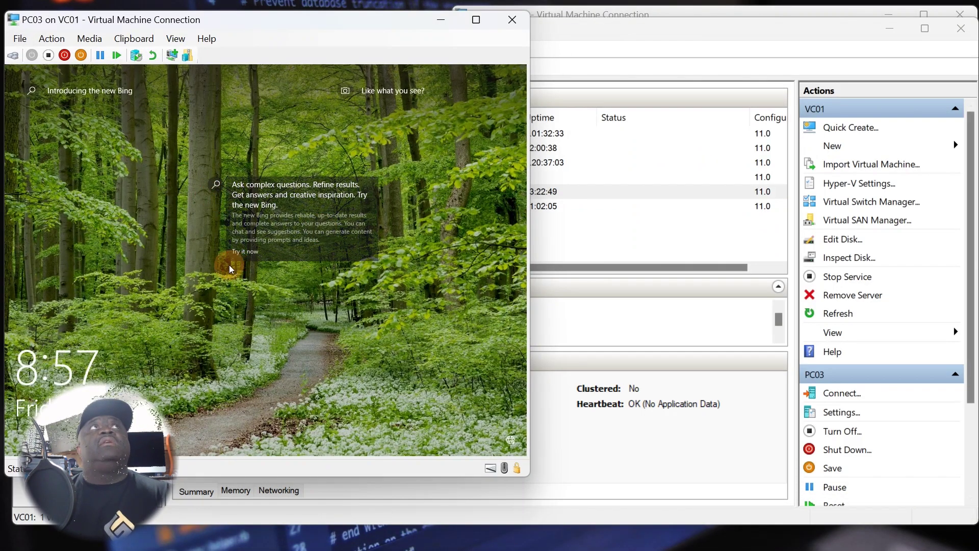
{"action": "left_click", "coordinate": [136, 267]}
{"action": "left_click", "coordinate": [53, 39]}
{"action": "mouse_move", "coordinate": [84, 48]}
{"action": "mouse_move", "coordinate": [53, 39]}
{"action": "left_click", "coordinate": [66, 57]}
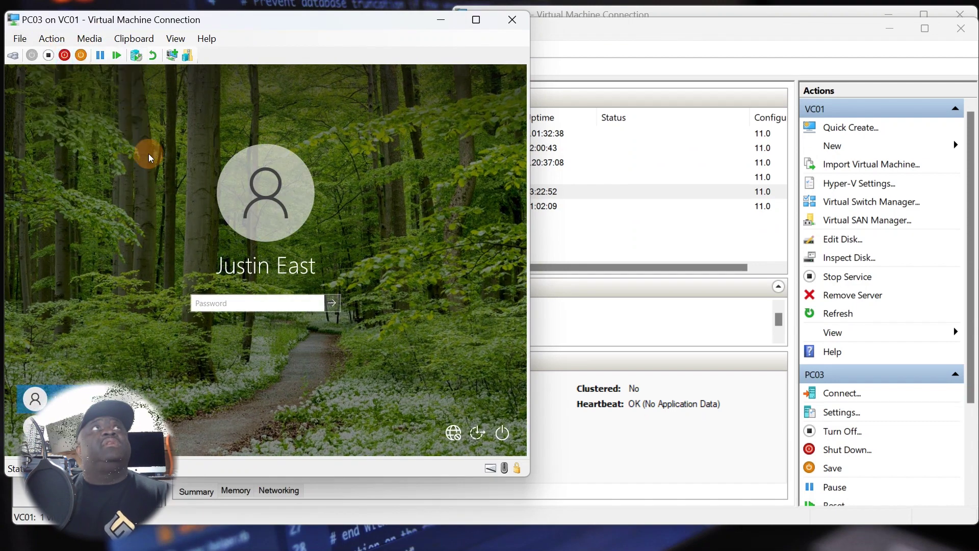
{"action": "left_click", "coordinate": [246, 301]}
{"action": "type", "text": "•••••••••••"}
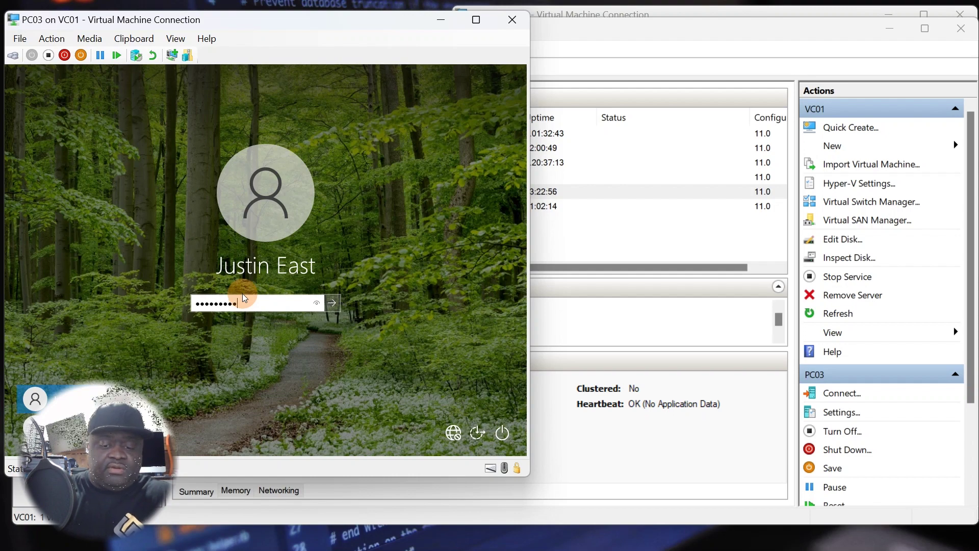
{"action": "key", "text": "Return"}
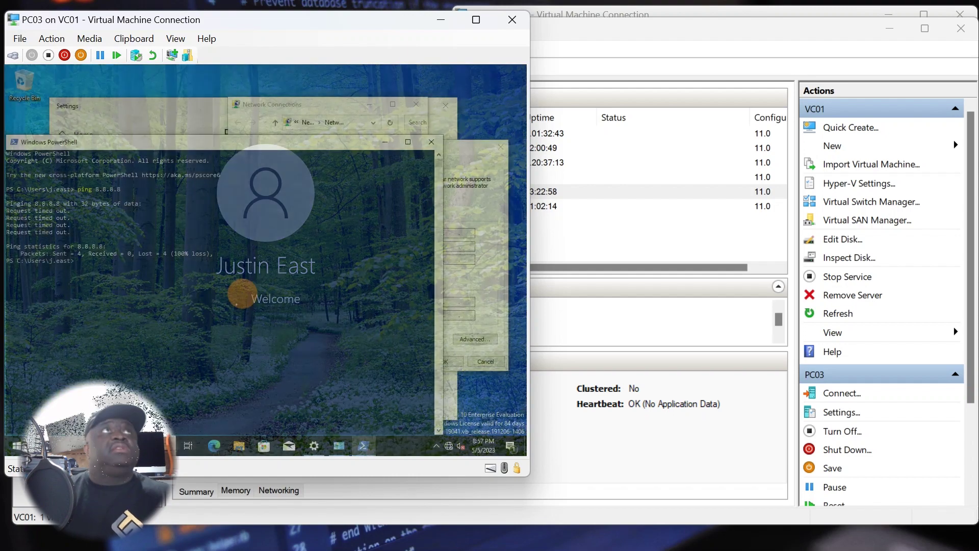
Reposition the PowerShell window on PC03 and run ipconfig to check the client's IP configuration
{"action": "left_click_drag", "start_coordinate": [163, 295], "coordinate": [166, 300]}
{"action": "left_click", "coordinate": [122, 265]}
{"action": "left_click_drag", "start_coordinate": [154, 144], "coordinate": [216, 123]}
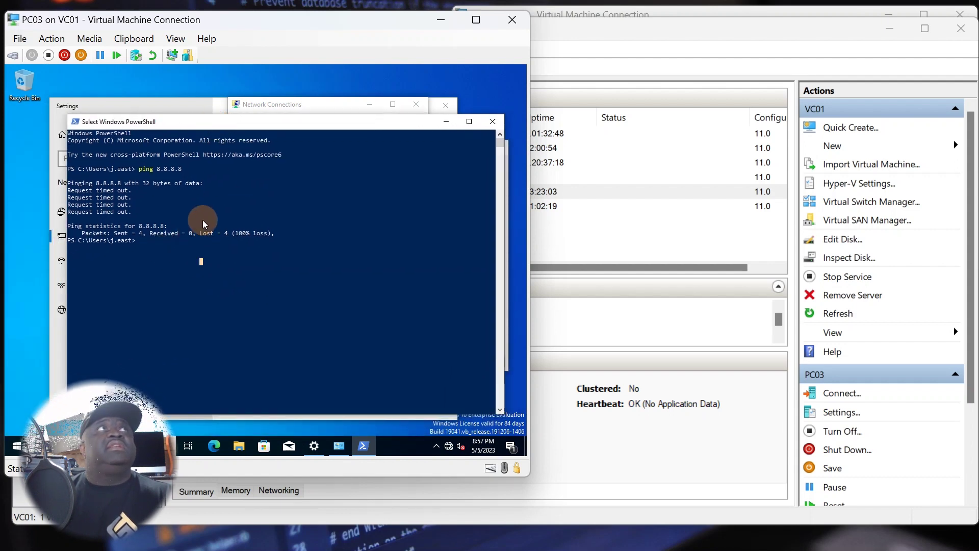
{"action": "type", "text": "ip"}
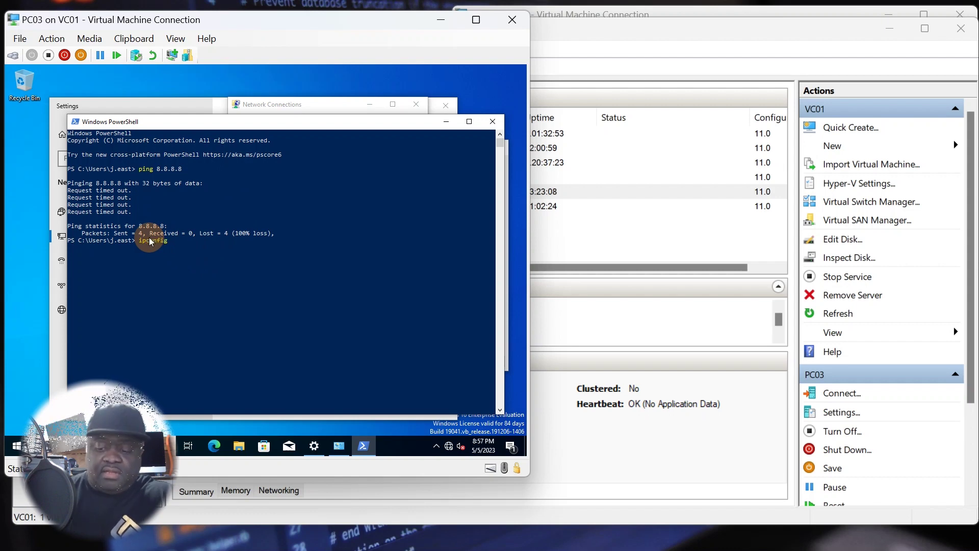
{"action": "type", "text": "config"}
{"action": "key", "text": "Return"}
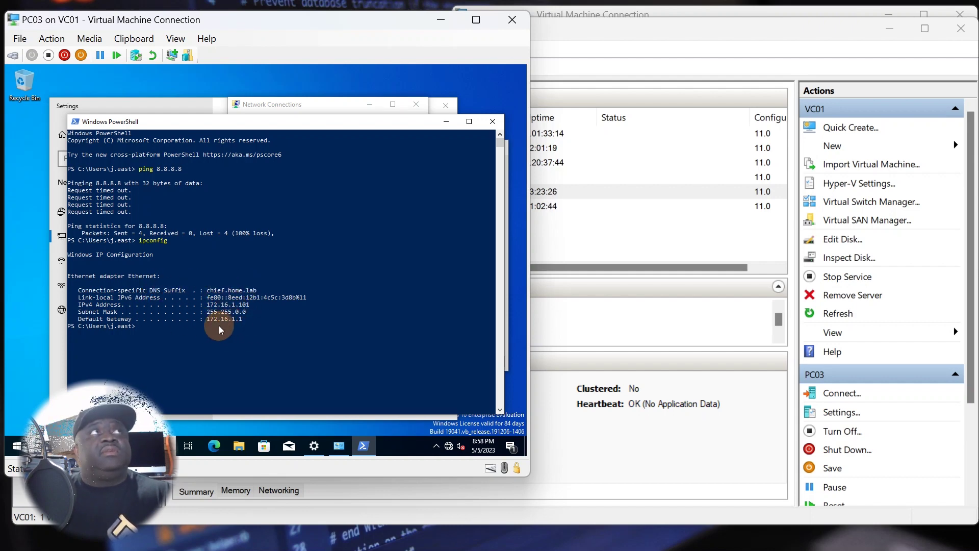
Run ipconfig /all on PC03 and examine the adapter's default gateway, DHCP server and DNS servers
{"action": "key", "text": "Up"}
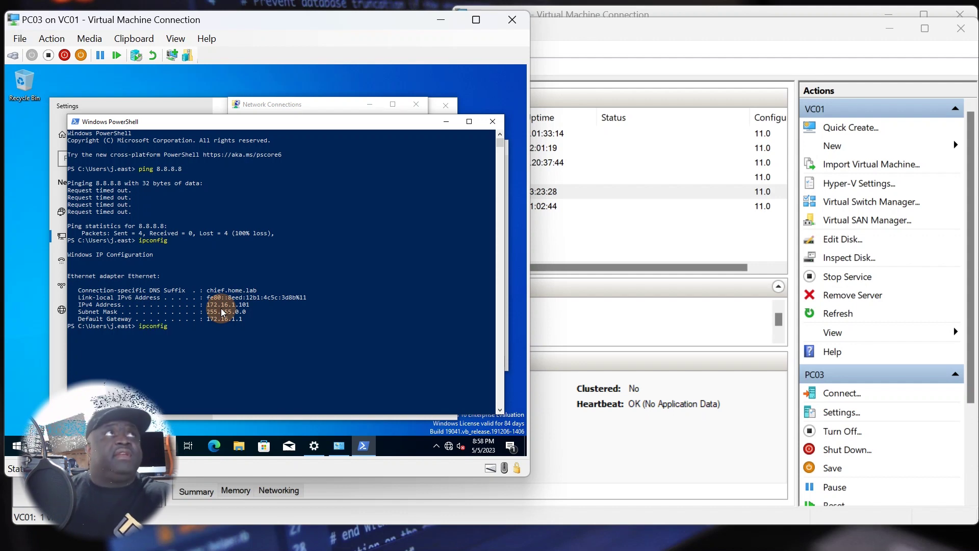
{"action": "type", "text": "/all"}
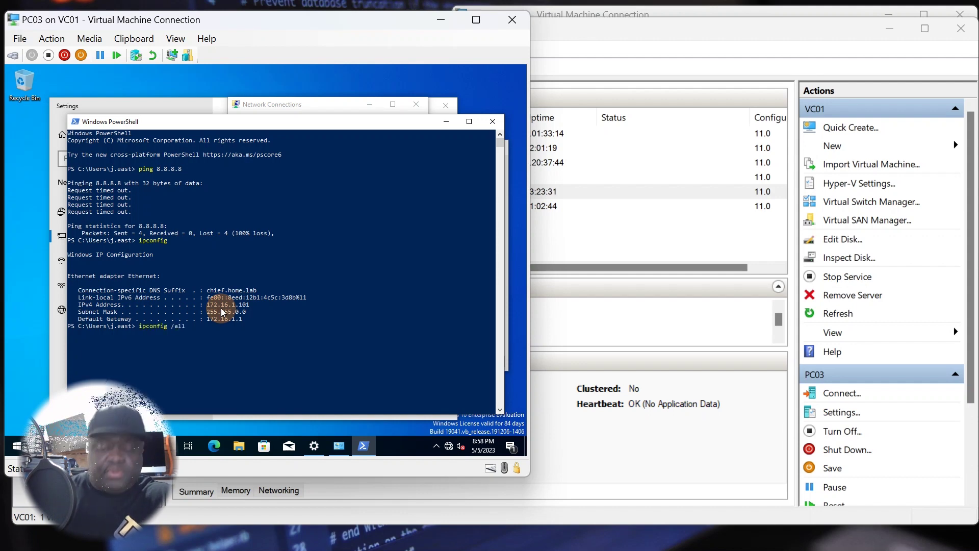
{"action": "key", "text": "Return"}
{"action": "left_click_drag", "start_coordinate": [273, 128], "coordinate": [281, 101]}
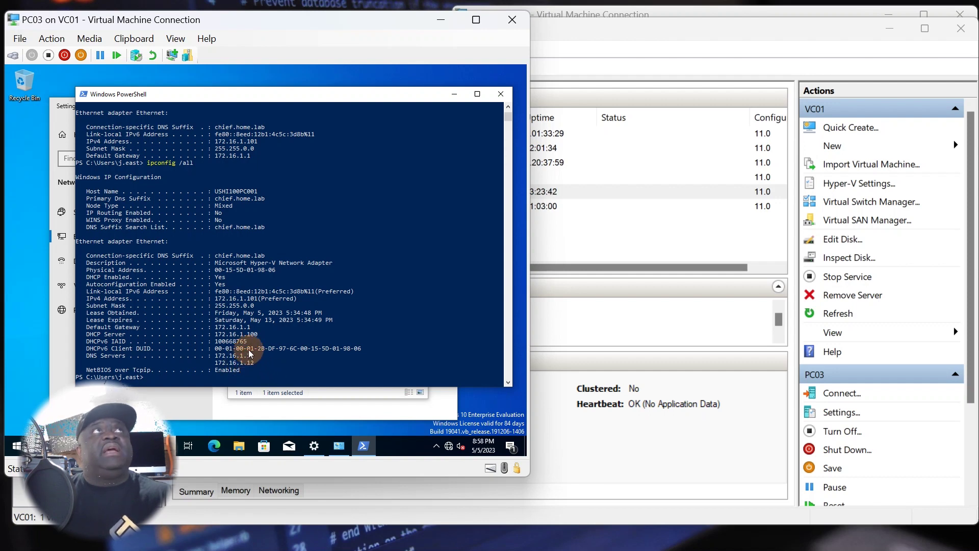
{"action": "scroll", "coordinate": [241, 357], "scroll_direction": "up", "scroll_amount": 7}
{"action": "scroll", "coordinate": [243, 353], "scroll_direction": "down", "scroll_amount": 6}
{"action": "scroll", "coordinate": [239, 351], "scroll_direction": "down", "scroll_amount": 9}
{"action": "scroll", "coordinate": [236, 351], "scroll_direction": "up", "scroll_amount": 1}
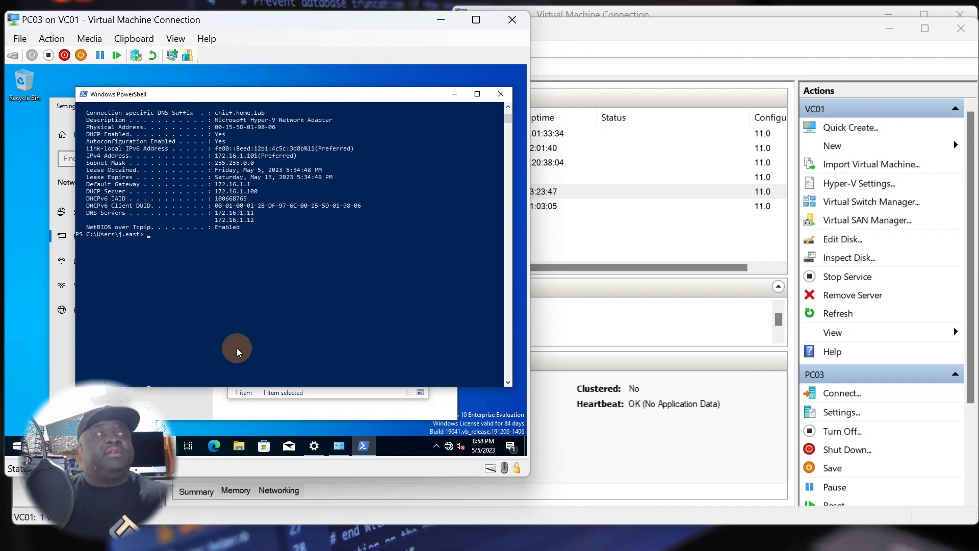
Clear the PowerShell console on PC03 and ping 8.8.8.8 to test the client's internet connectivity
{"action": "left_click", "coordinate": [234, 336]}
{"action": "key", "text": "Escape"}
{"action": "type", "text": "cls"}
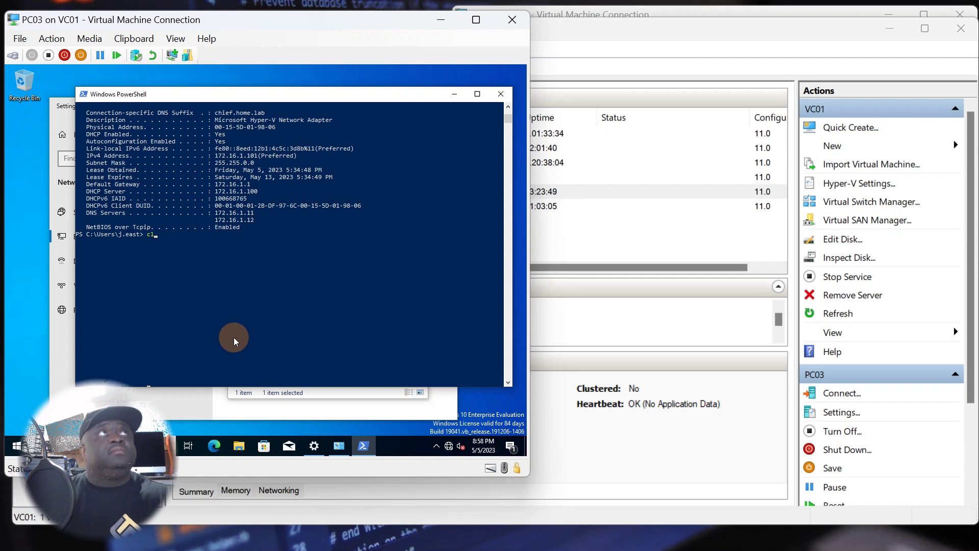
{"action": "key", "text": "Return"}
{"action": "type", "text": "ping 8.8.8.8"}
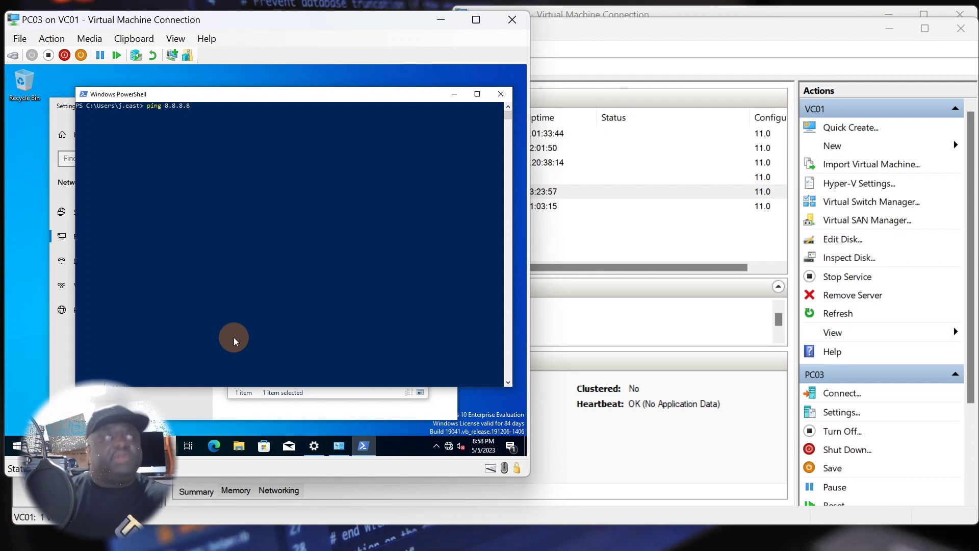
{"action": "key", "text": "Return"}
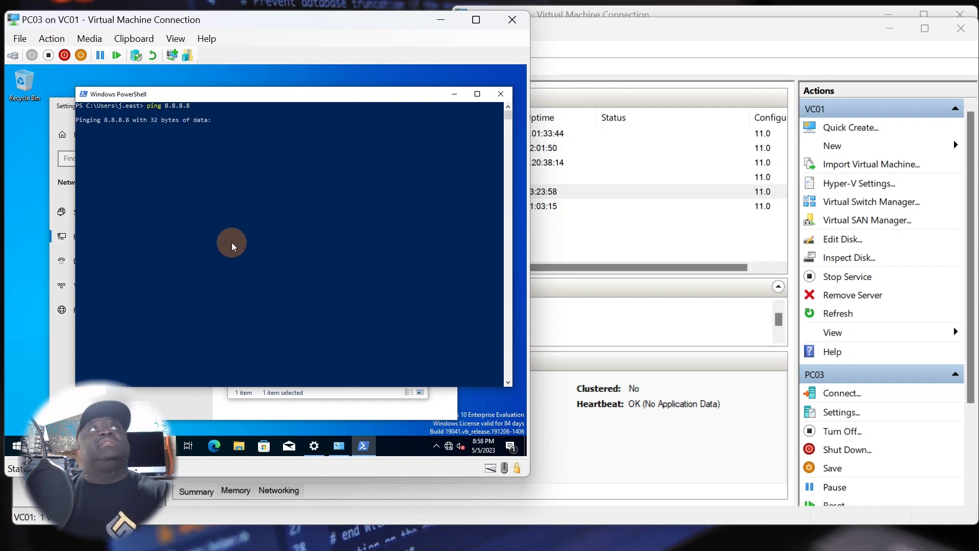
{"action": "left_click_drag", "start_coordinate": [209, 99], "coordinate": [197, 121]}
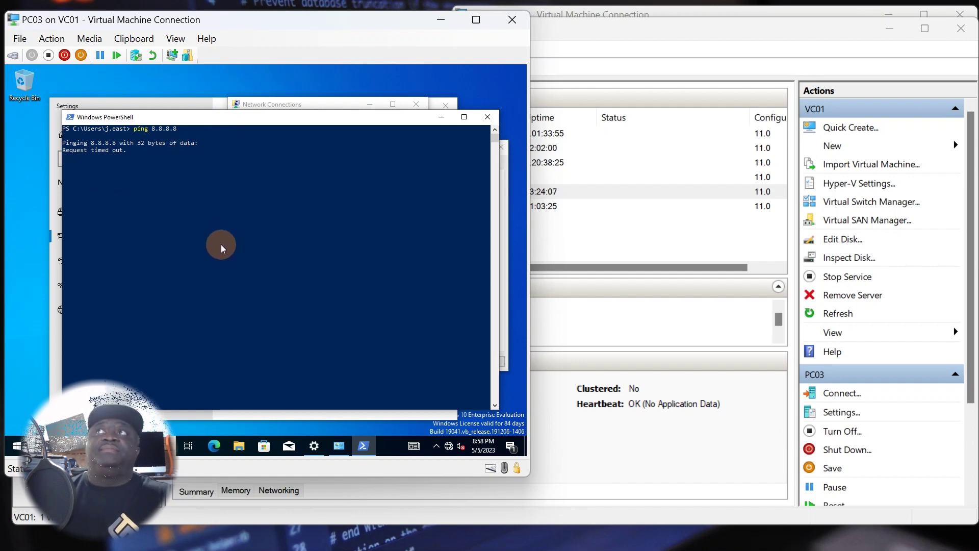
{"action": "left_click_drag", "start_coordinate": [305, 120], "coordinate": [268, 103]}
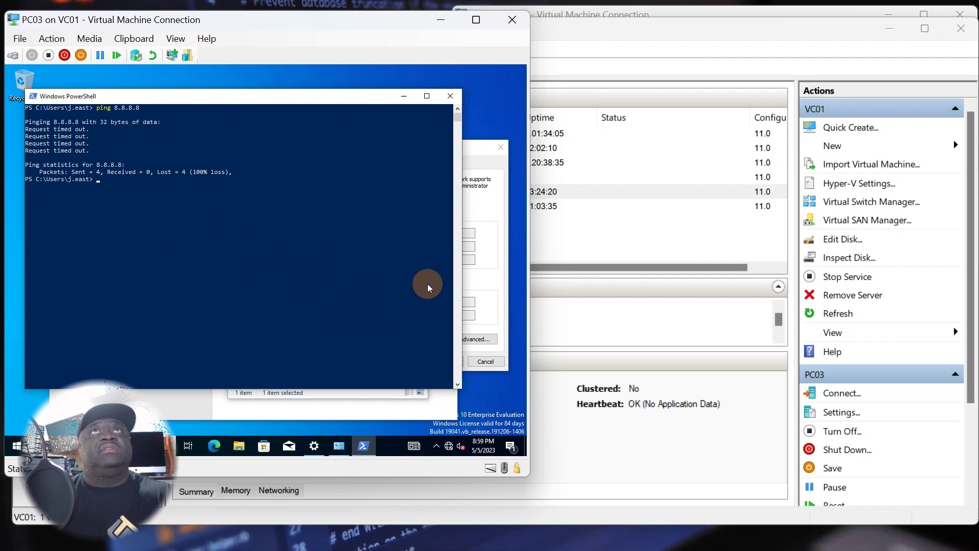
Cancel PC03's open TCP/IPv4 and Ethernet properties dialogs without changes and move the Network Connections window beside the ping output
{"action": "left_click", "coordinate": [494, 288]}
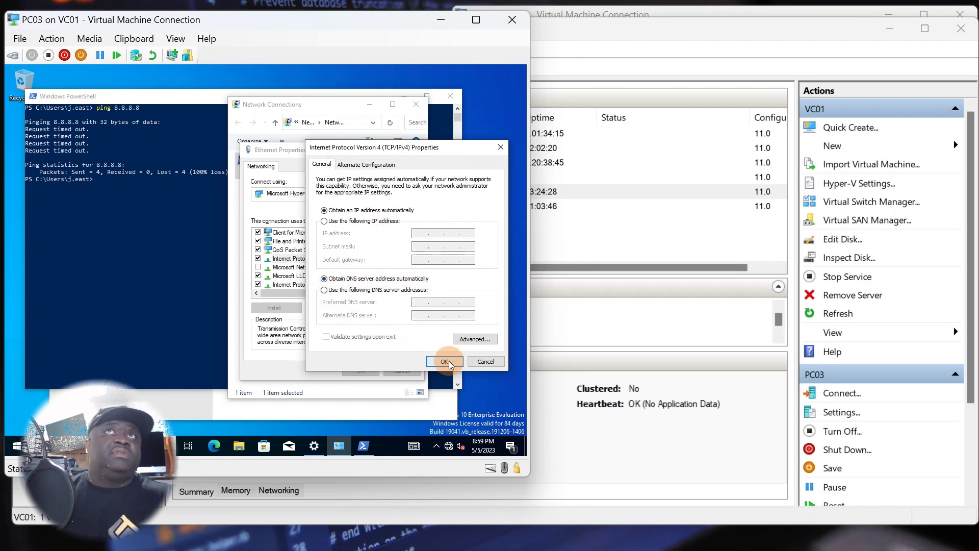
{"action": "left_click", "coordinate": [482, 362]}
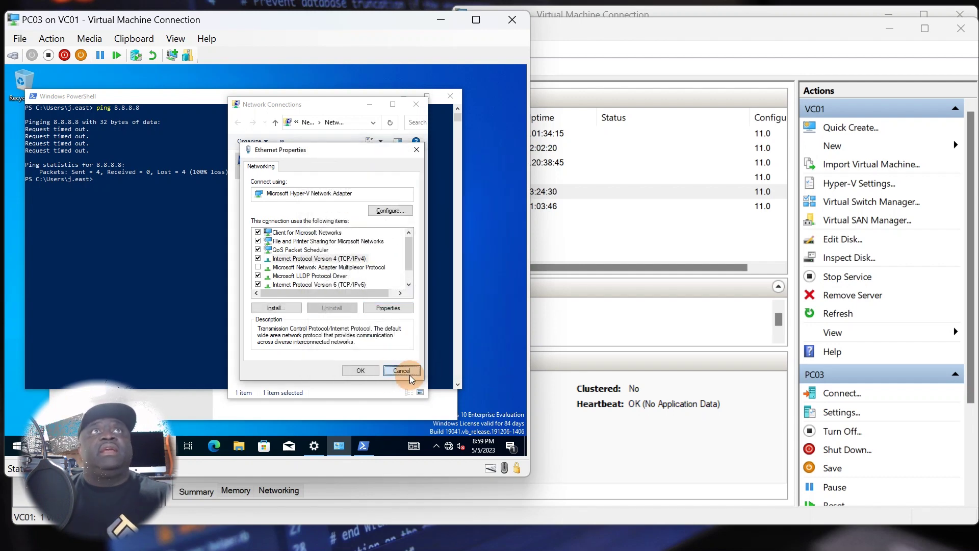
{"action": "left_click", "coordinate": [404, 372]}
{"action": "left_click", "coordinate": [381, 338]}
{"action": "left_click_drag", "start_coordinate": [330, 112], "coordinate": [404, 98]}
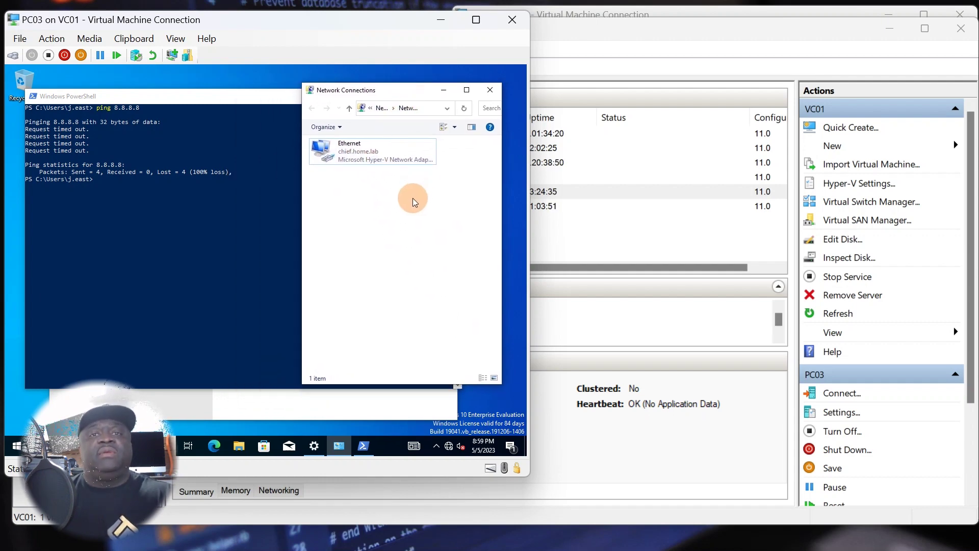
Switch to the RRAS virtual machine, search for "pc n", open the PC name settings and examine the full device name and Windows specifications
{"action": "left_click", "coordinate": [675, 10]}
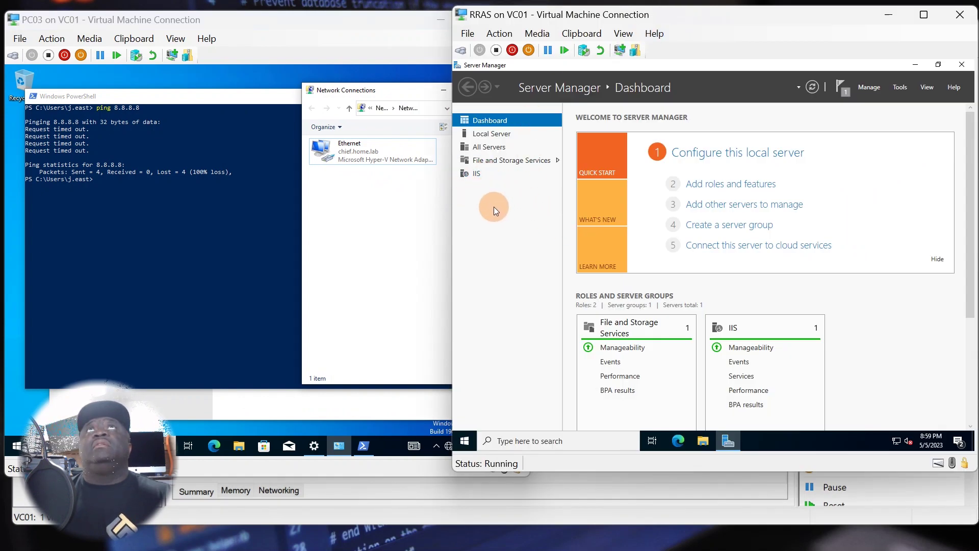
{"action": "left_click", "coordinate": [477, 438]}
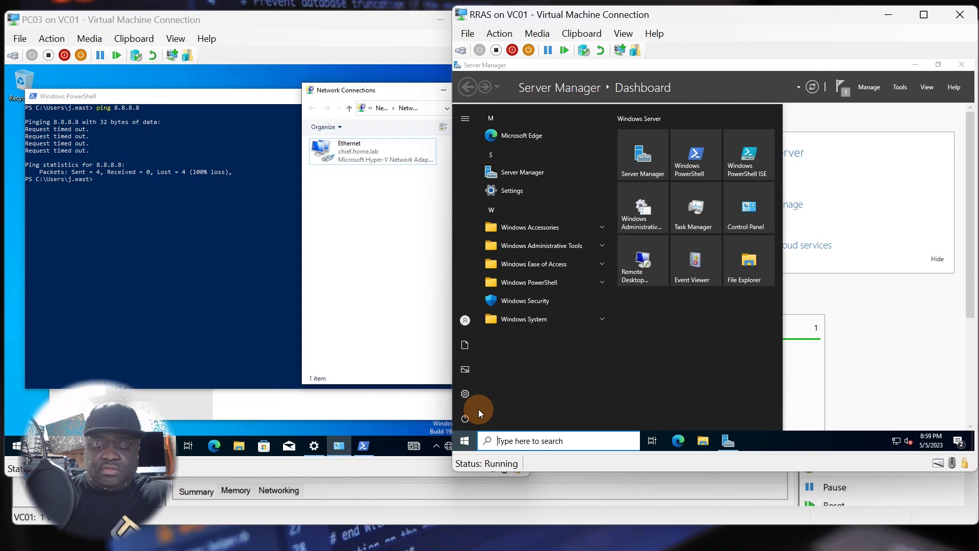
{"action": "type", "text": "pc"}
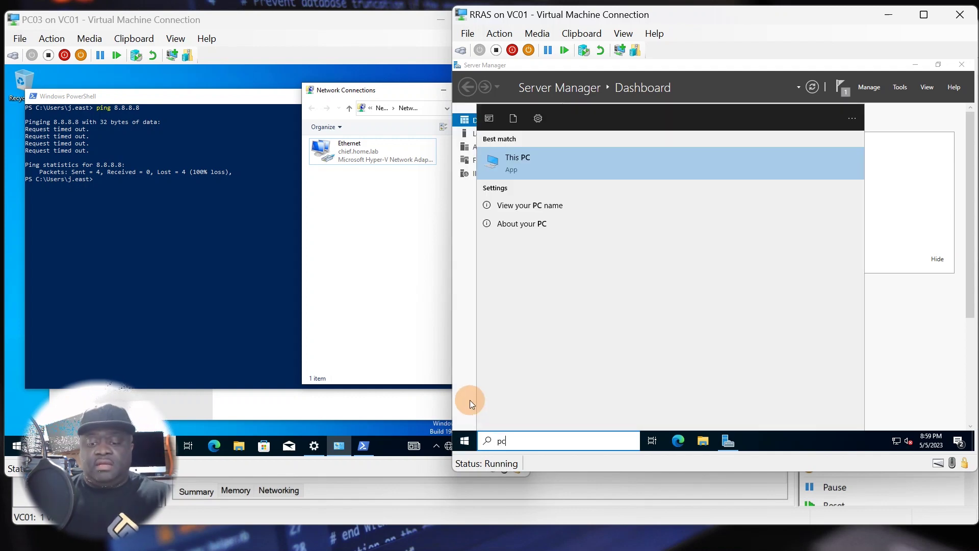
{"action": "type", "text": " n"}
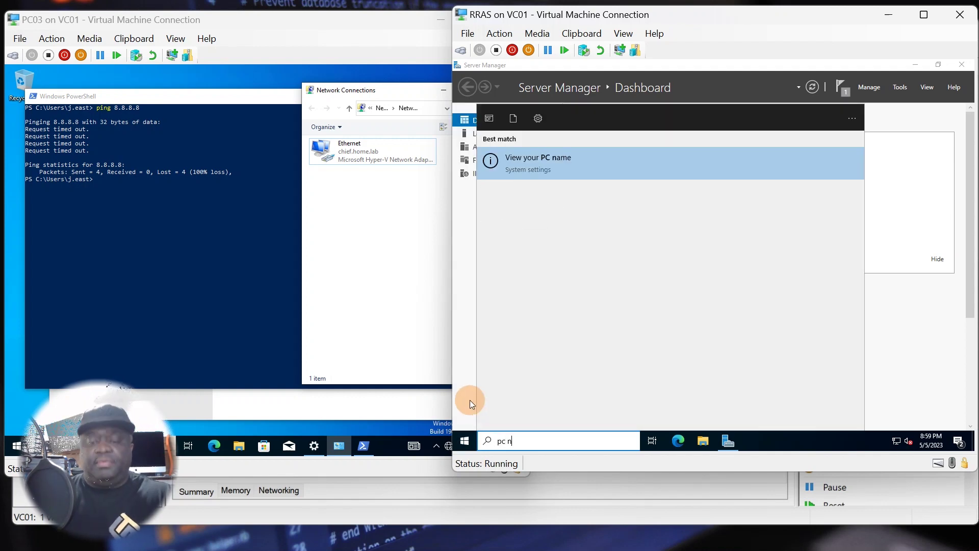
{"action": "left_click", "coordinate": [524, 170]}
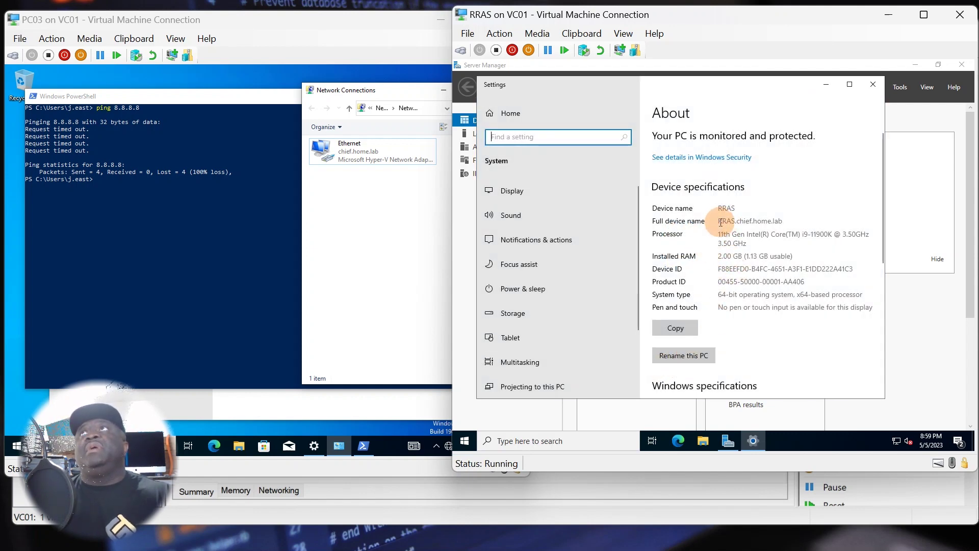
{"action": "double_click", "coordinate": [777, 220]}
{"action": "left_click_drag", "start_coordinate": [755, 220], "coordinate": [716, 221]}
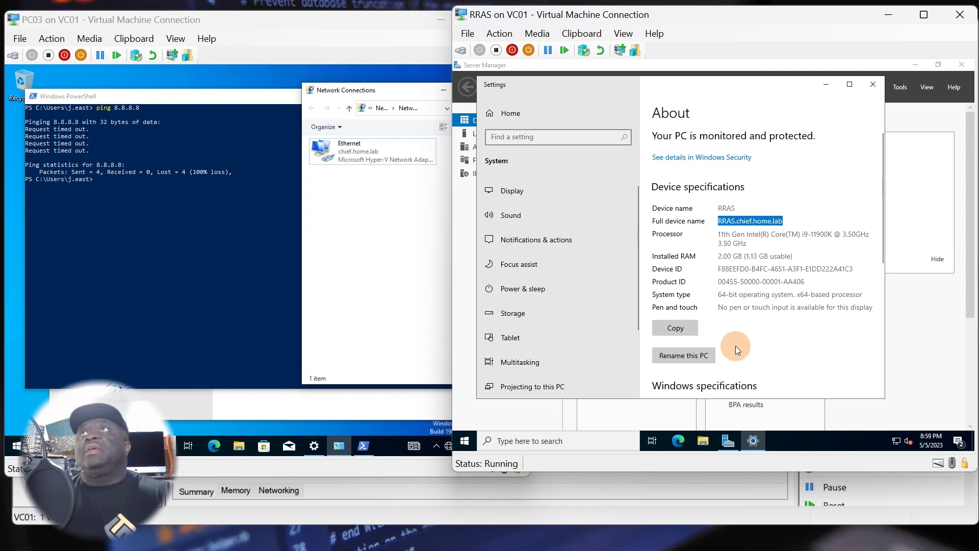
{"action": "scroll", "coordinate": [732, 347], "scroll_direction": "down", "scroll_amount": 5}
{"action": "scroll", "coordinate": [730, 357], "scroll_direction": "up", "scroll_amount": 5}
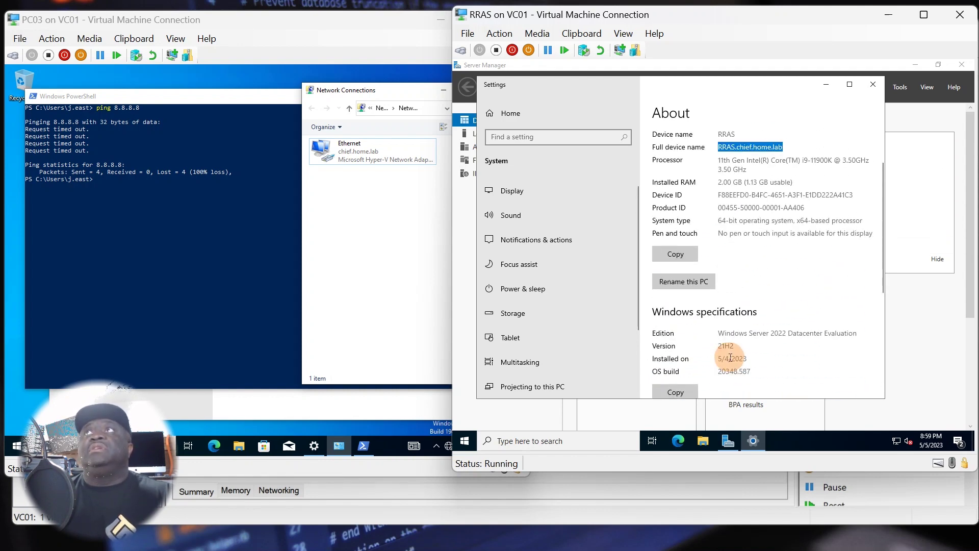
Review the device specifications of the RRAS server once more and close its About settings window
{"action": "scroll", "coordinate": [741, 344], "scroll_direction": "up", "scroll_amount": 3}
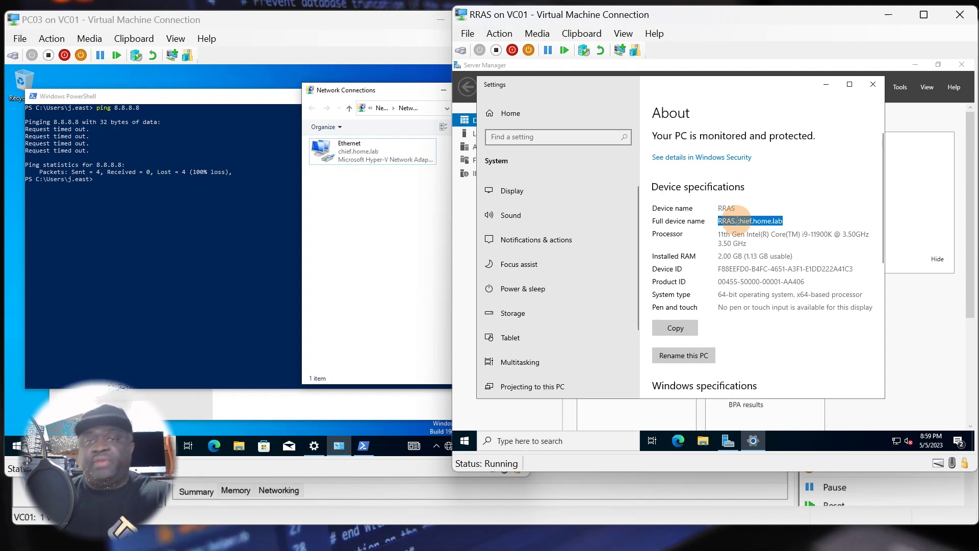
{"action": "left_click", "coordinate": [734, 240]}
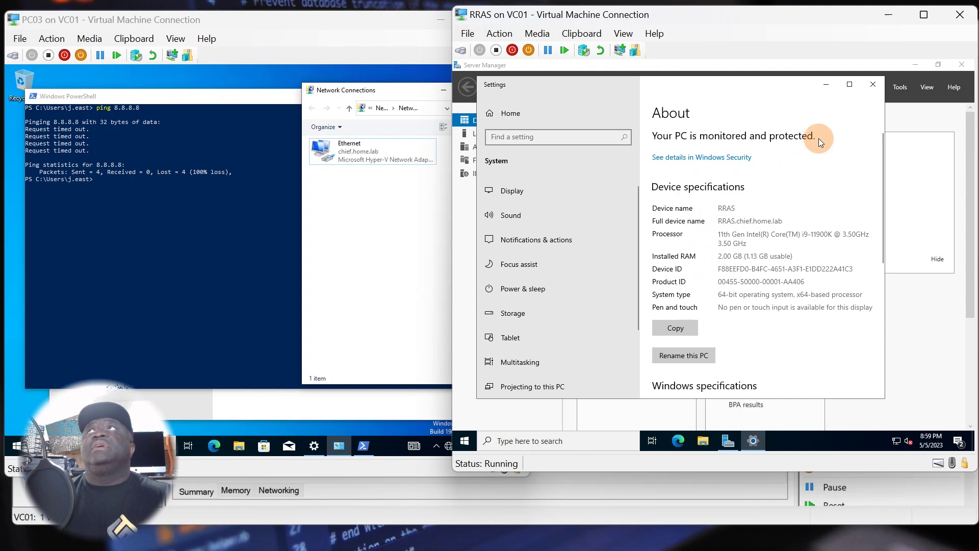
{"action": "left_click", "coordinate": [870, 88]}
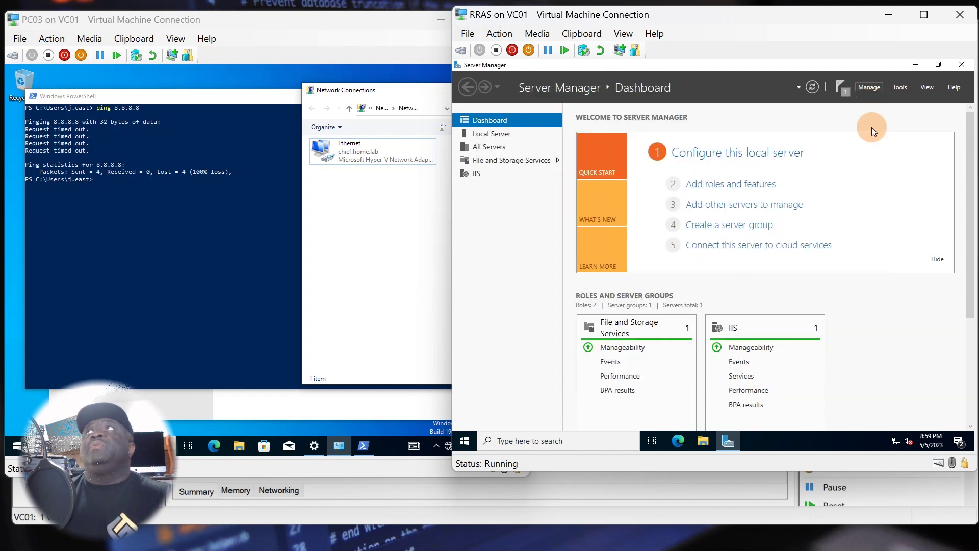
Open the RRAS server's adapter options from its Ethernet settings and move the Network Connections window slightly down
{"action": "left_click", "coordinate": [895, 438]}
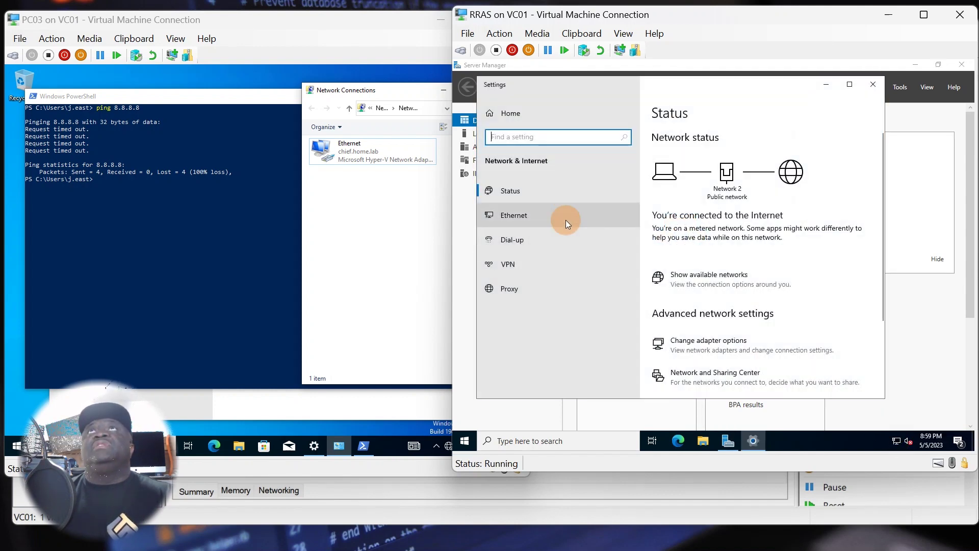
{"action": "left_click", "coordinate": [514, 215]}
{"action": "left_click", "coordinate": [684, 240]}
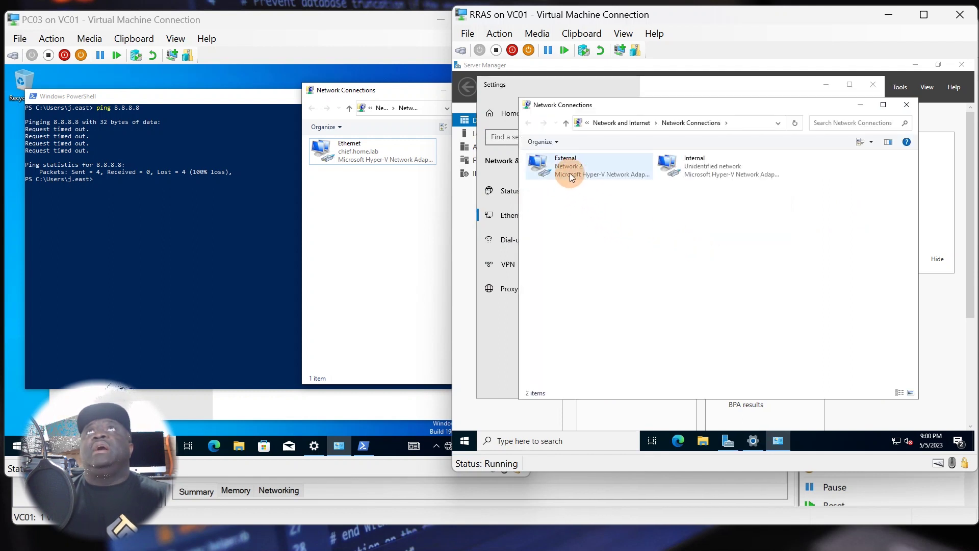
{"action": "left_click_drag", "start_coordinate": [605, 105], "coordinate": [571, 131]}
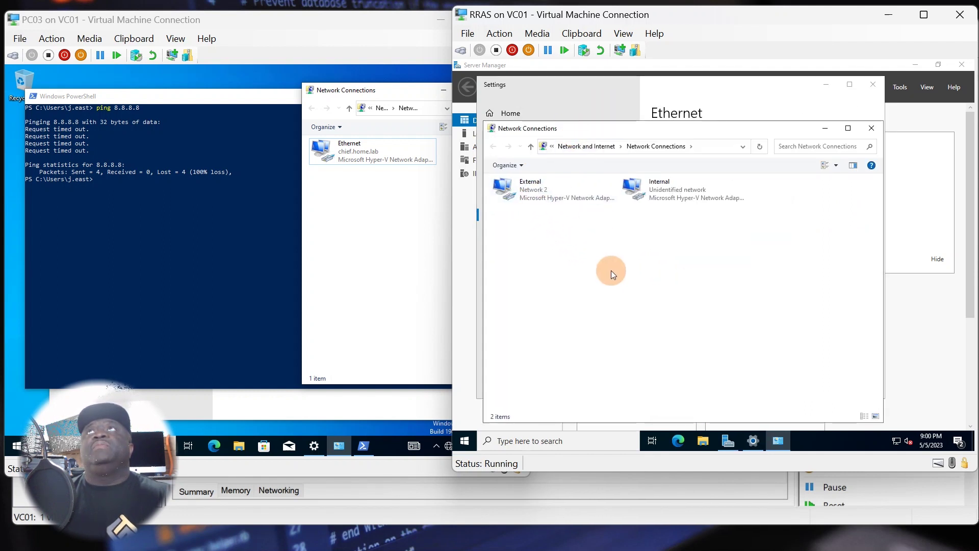
Examine the Internal and External adapters in the RRAS server's Network Connections without changing either one
{"action": "left_click", "coordinate": [663, 196]}
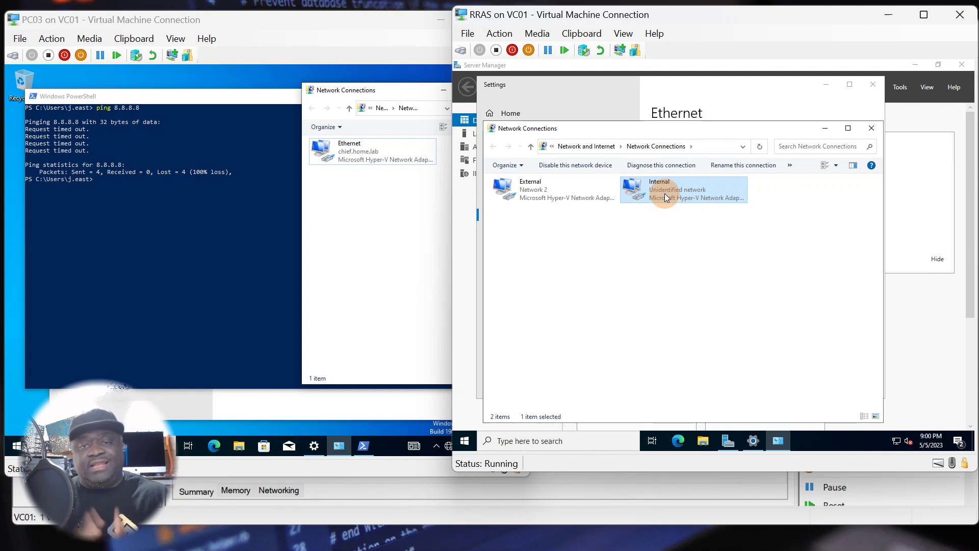
{"action": "left_click", "coordinate": [565, 195]}
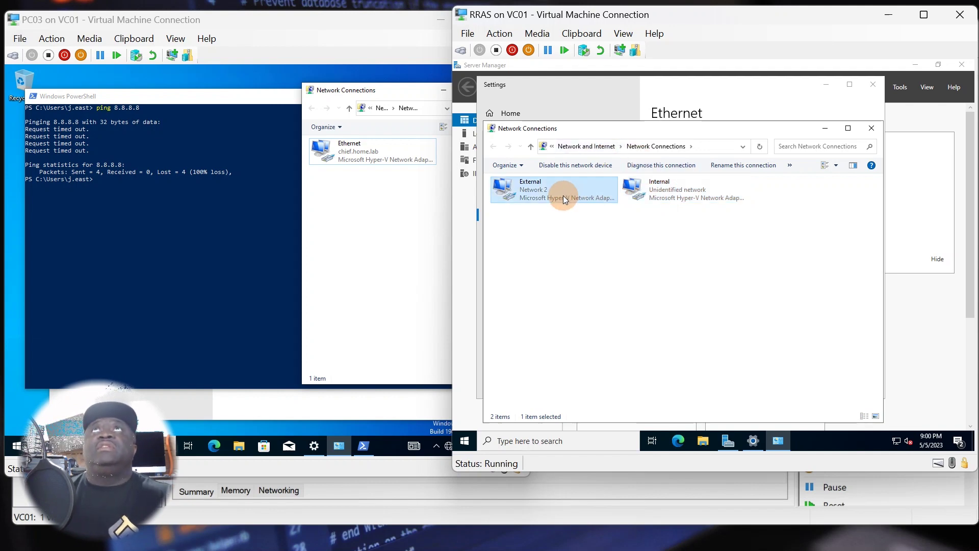
{"action": "right_click", "coordinate": [559, 192]}
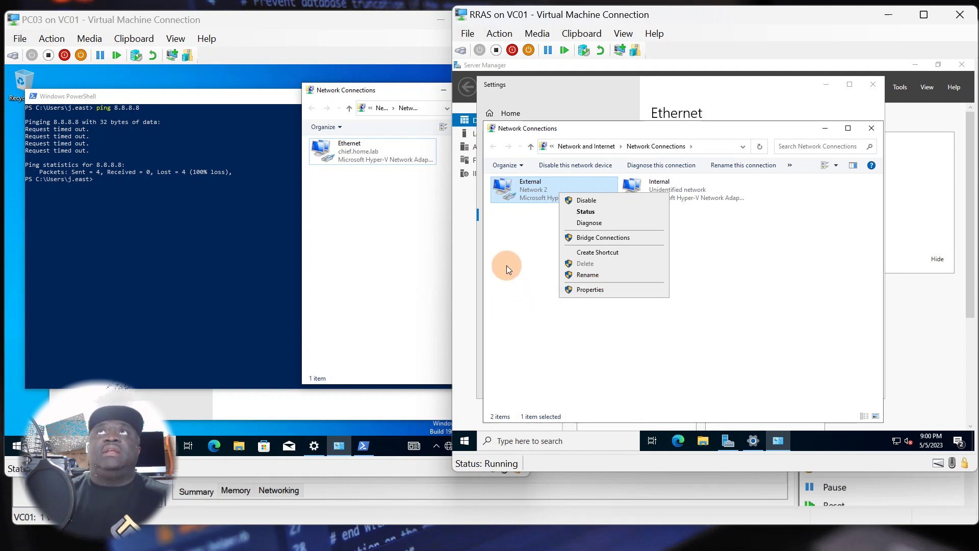
{"action": "left_click", "coordinate": [519, 233]}
Open the Internal adapter's TCP/IPv4 properties and examine its IP address, subnet mask, default gateway and DNS servers
{"action": "right_click", "coordinate": [658, 195]}
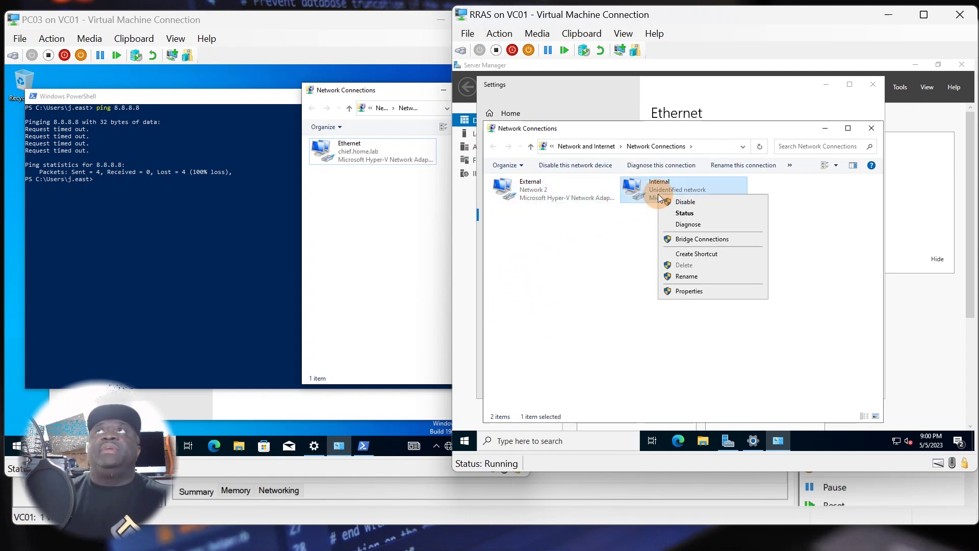
{"action": "left_click", "coordinate": [689, 291]}
{"action": "left_click", "coordinate": [582, 285]}
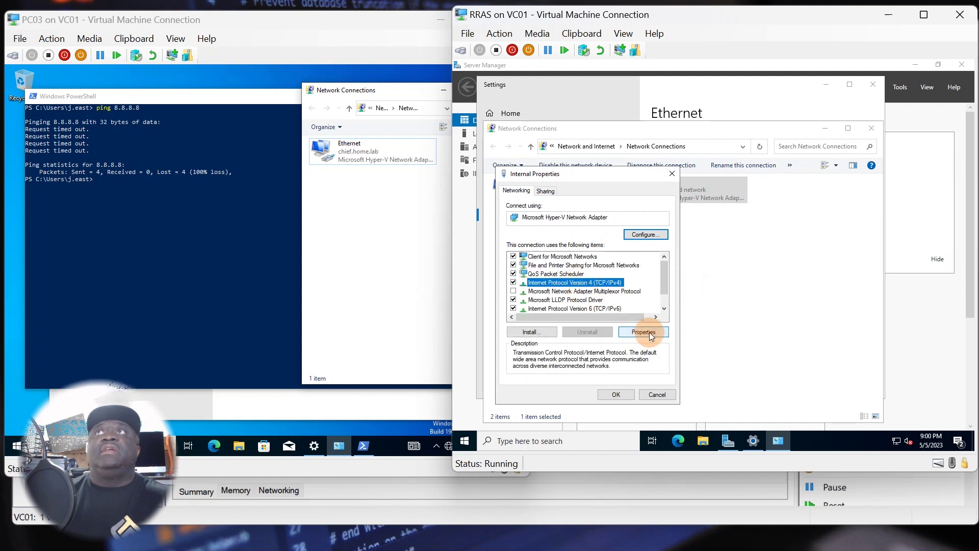
{"action": "left_click", "coordinate": [643, 331]}
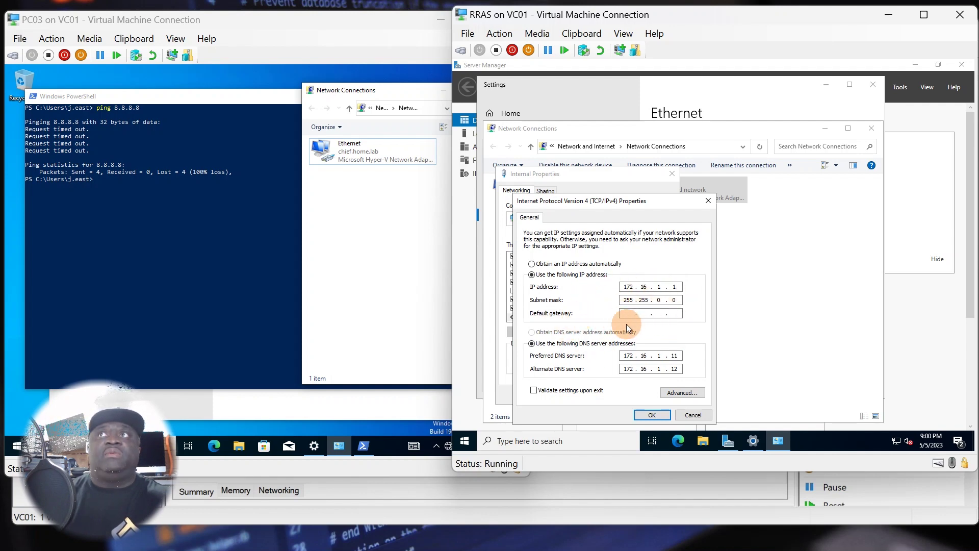
Accept the Internal adapter's TCP/IPv4 settings unchanged and reopen them to check the server's internal IP address
{"action": "left_click", "coordinate": [653, 415]}
{"action": "left_click", "coordinate": [615, 394]}
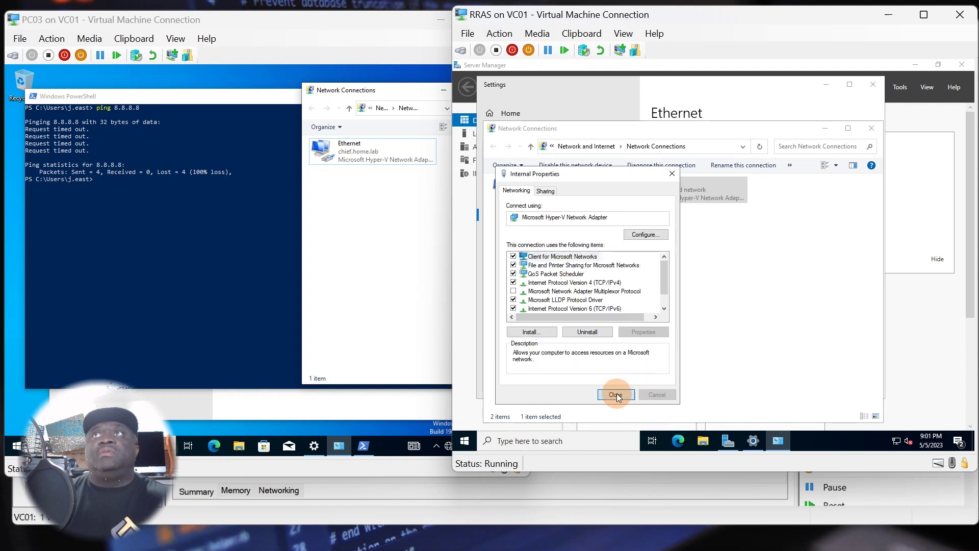
{"action": "left_click", "coordinate": [611, 283]}
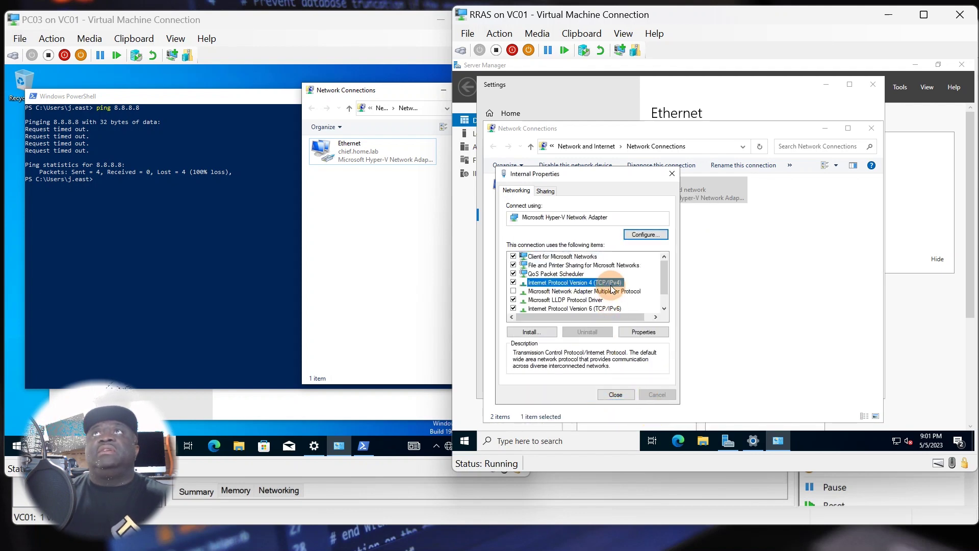
{"action": "left_click", "coordinate": [640, 331]}
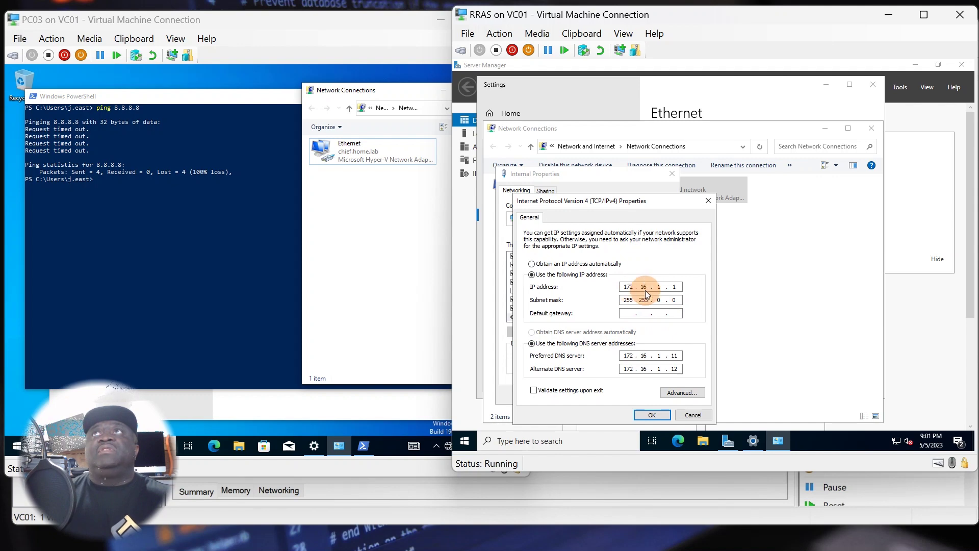
Switch to PC03's PowerShell and ping the RRAS server's internal address 172.16.1.1
{"action": "left_click", "coordinate": [254, 276]}
{"action": "left_click", "coordinate": [234, 268]}
{"action": "type", "text": "pin"}
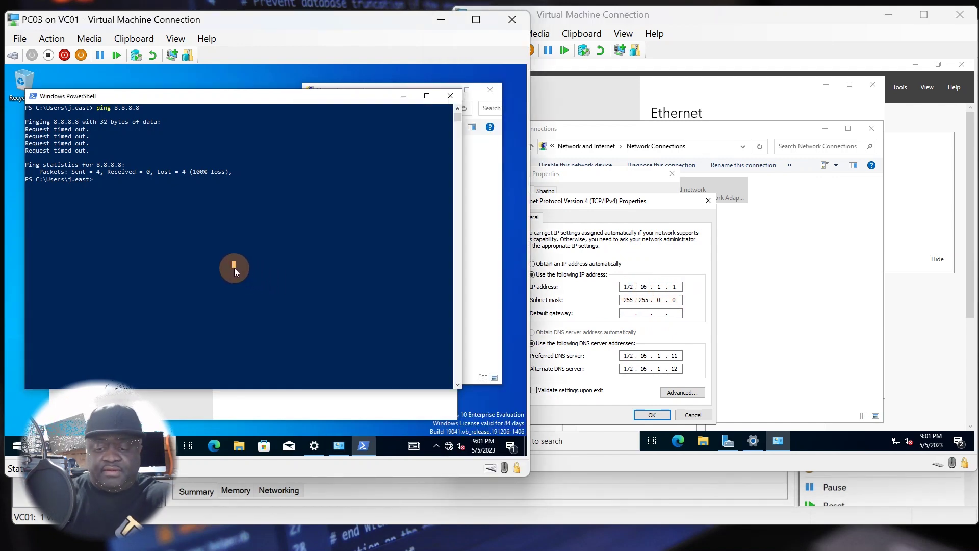
{"action": "type", "text": "g 172.16."}
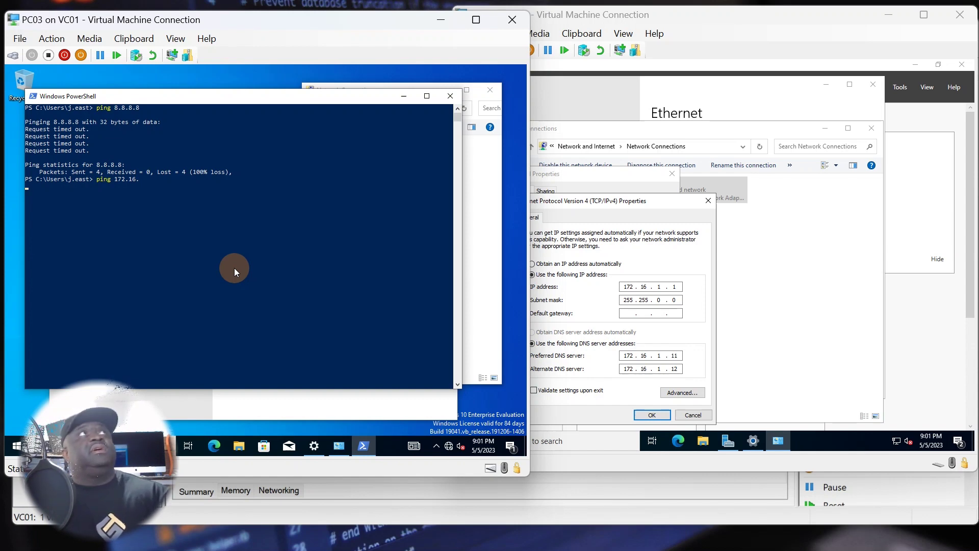
{"action": "left_click", "coordinate": [182, 221]}
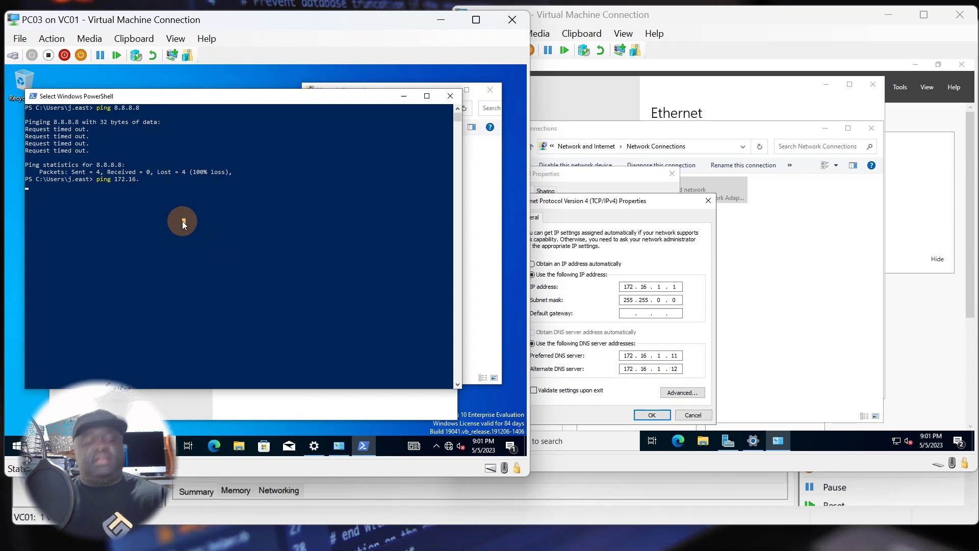
{"action": "key", "text": "ctrl+c"}
{"action": "key", "text": "ctrl+c"}
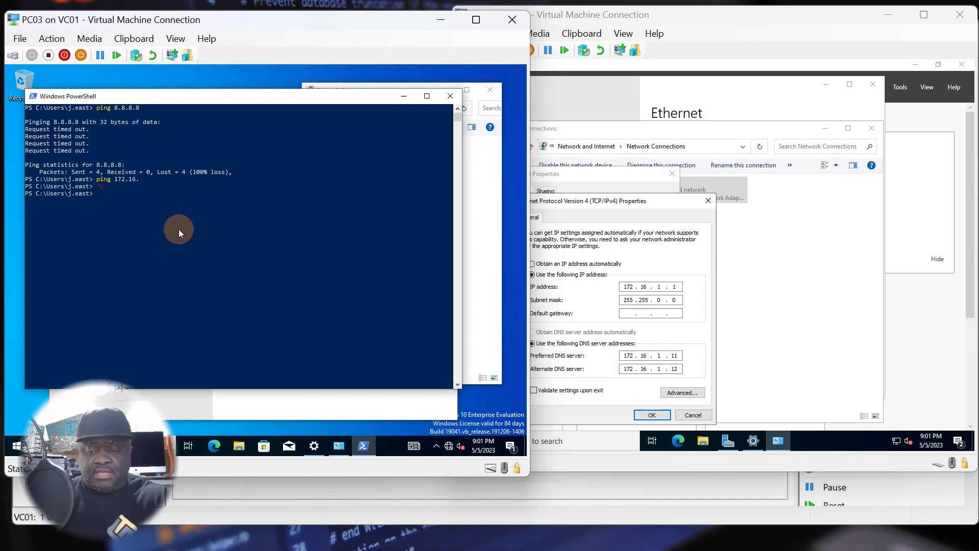
{"action": "key", "text": "Up"}
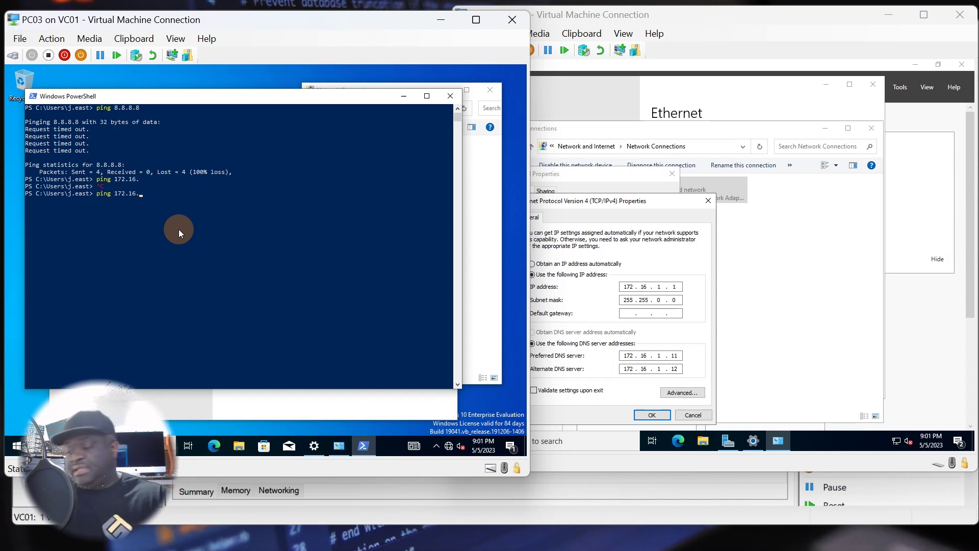
{"action": "type", "text": "1.1"}
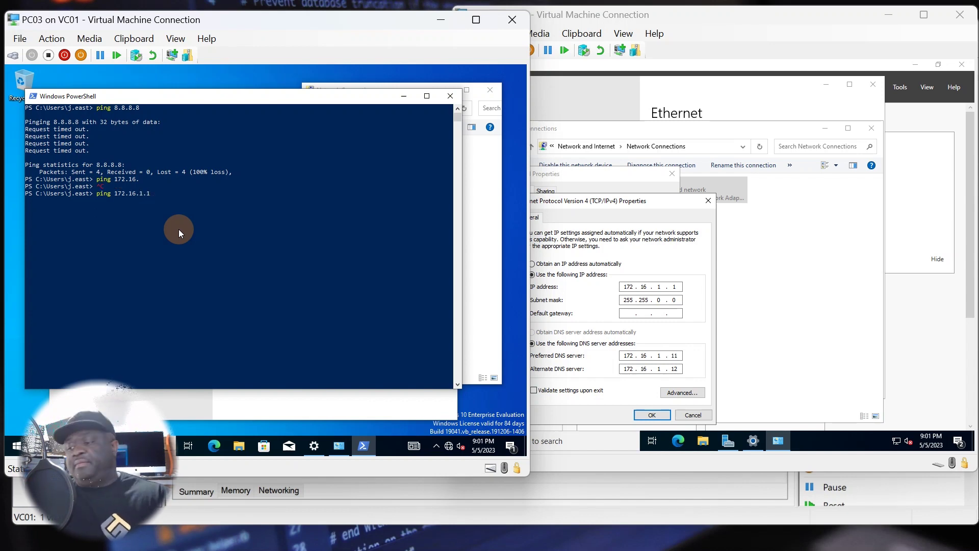
{"action": "key", "text": "Return"}
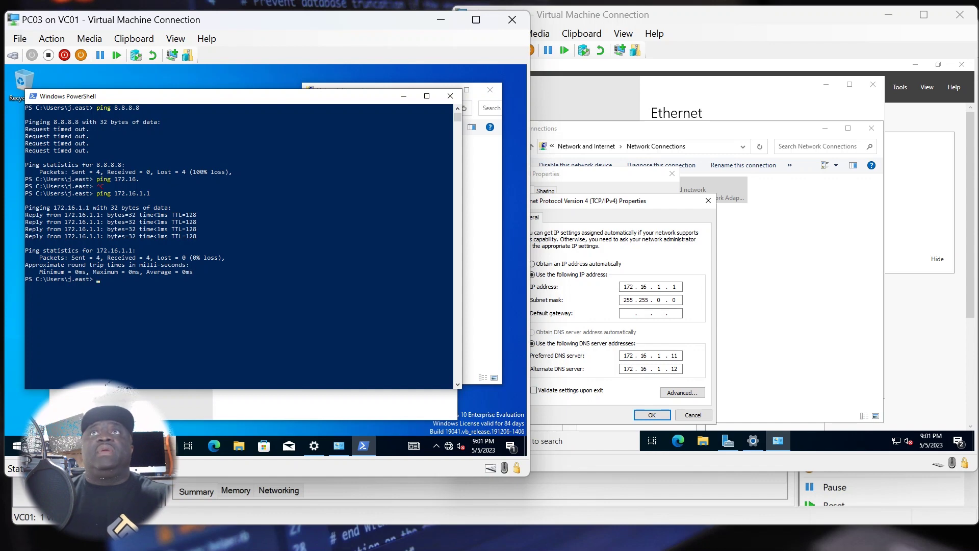
Ping the preferred DNS server 172.16.1.11 from PC03 and repeat the ping to 8.8.8.8
{"action": "left_click", "coordinate": [269, 425]}
{"action": "left_click", "coordinate": [249, 325]}
{"action": "key", "text": "Escape"}
{"action": "key", "text": "Up"}
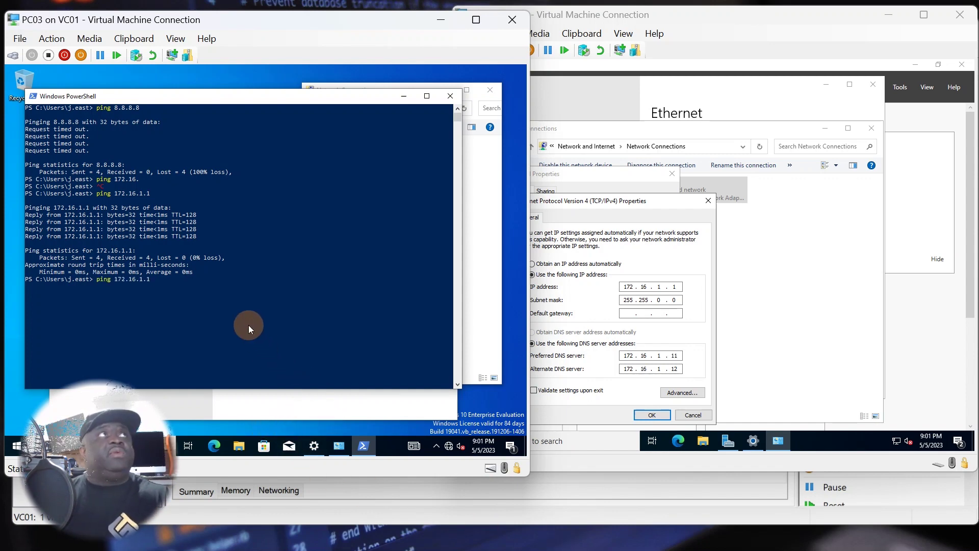
{"action": "type", "text": "1"}
{"action": "key", "text": "Return"}
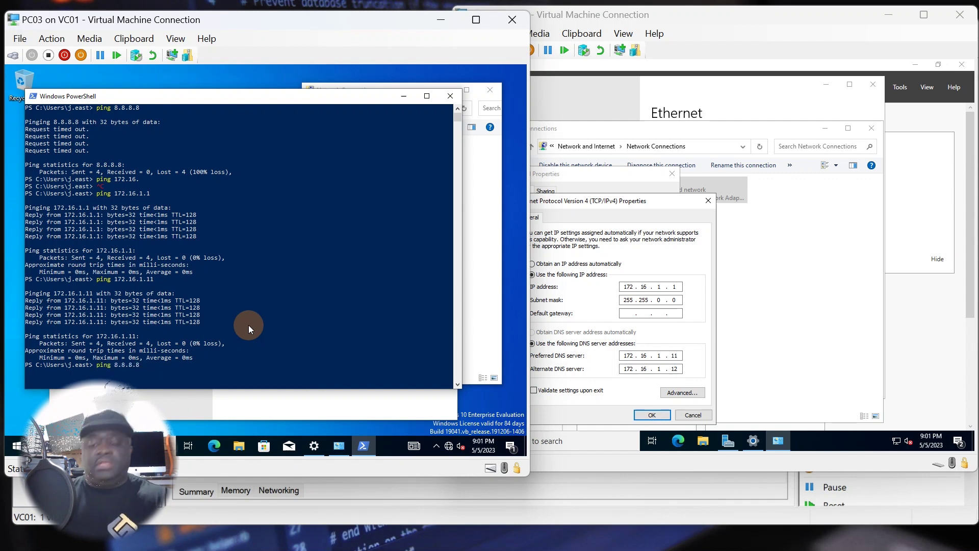
{"action": "key", "text": "Return"}
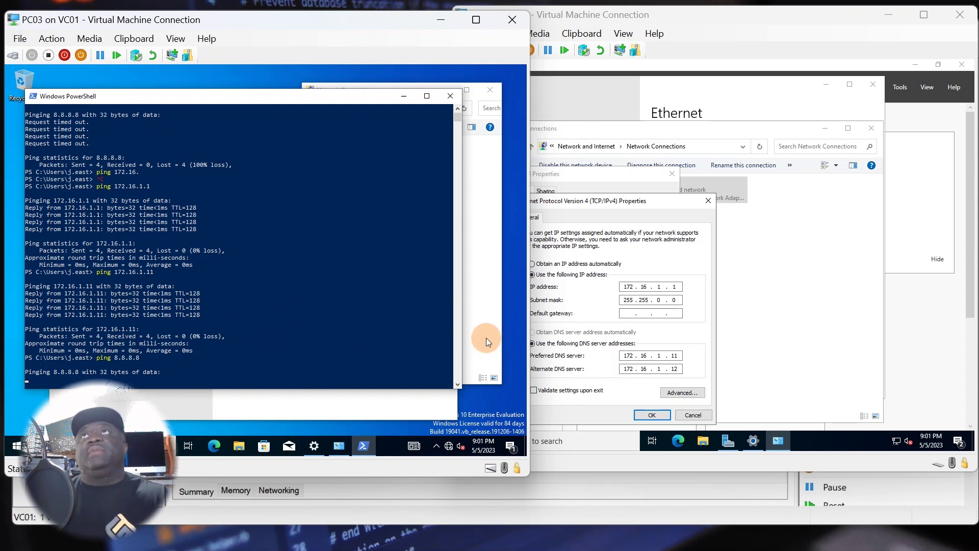
Return to the RRAS server and close the Internal adapter's property dialogs, Network Connections and Settings without changes
{"action": "left_click", "coordinate": [599, 306]}
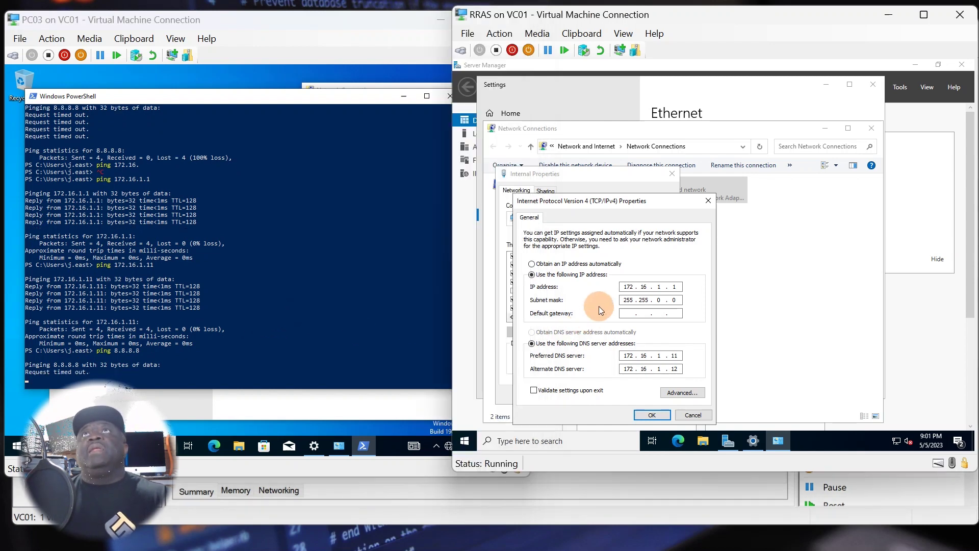
{"action": "left_click", "coordinate": [657, 414]}
{"action": "left_click", "coordinate": [655, 414]}
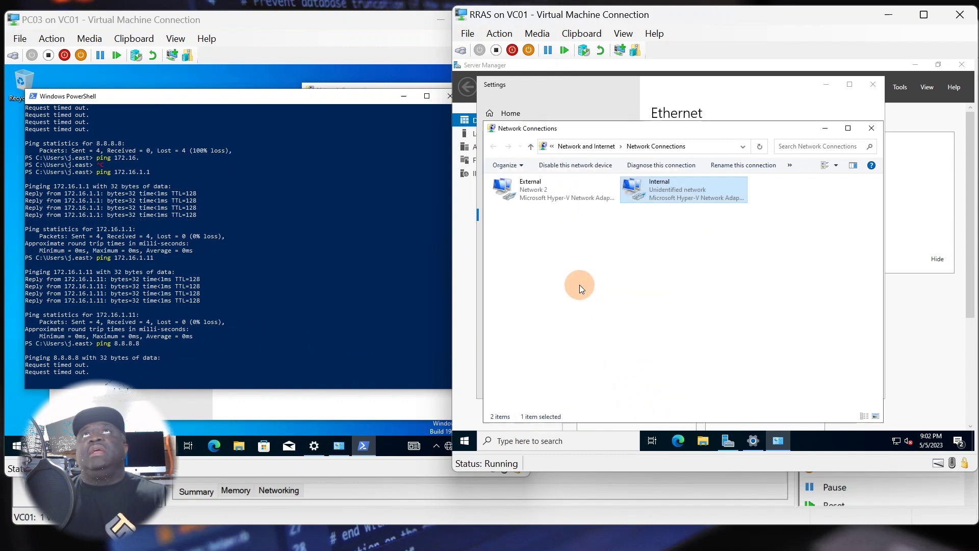
{"action": "left_click", "coordinate": [549, 194]}
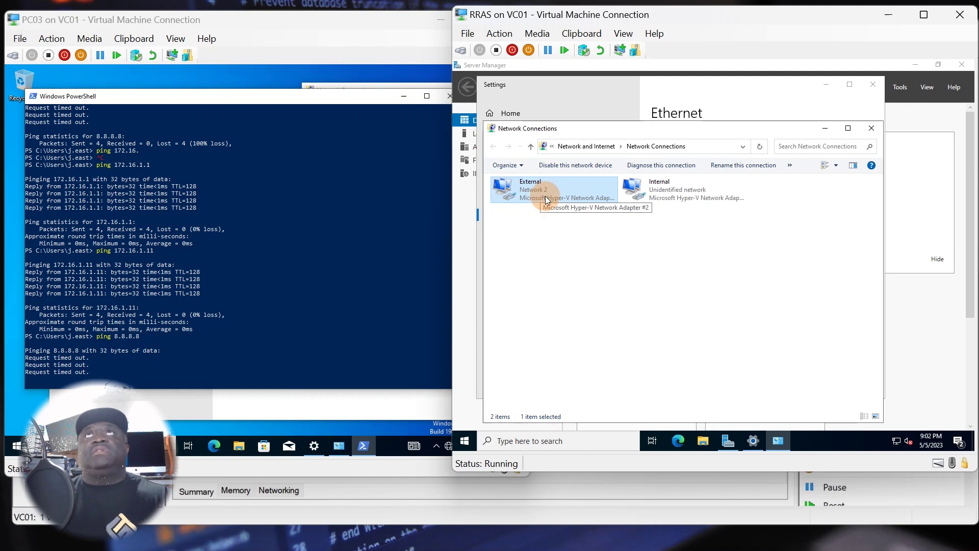
{"action": "left_click", "coordinate": [869, 128]}
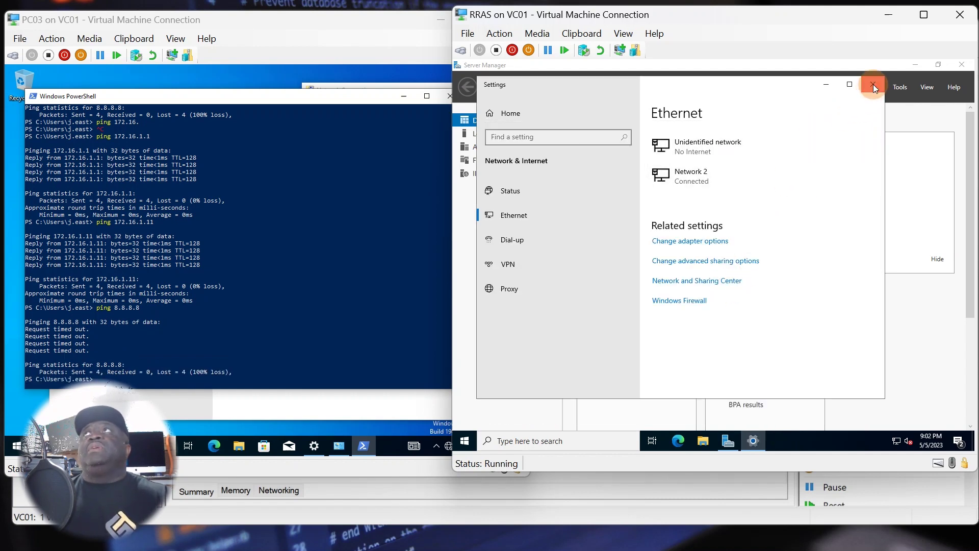
{"action": "left_click", "coordinate": [872, 84]}
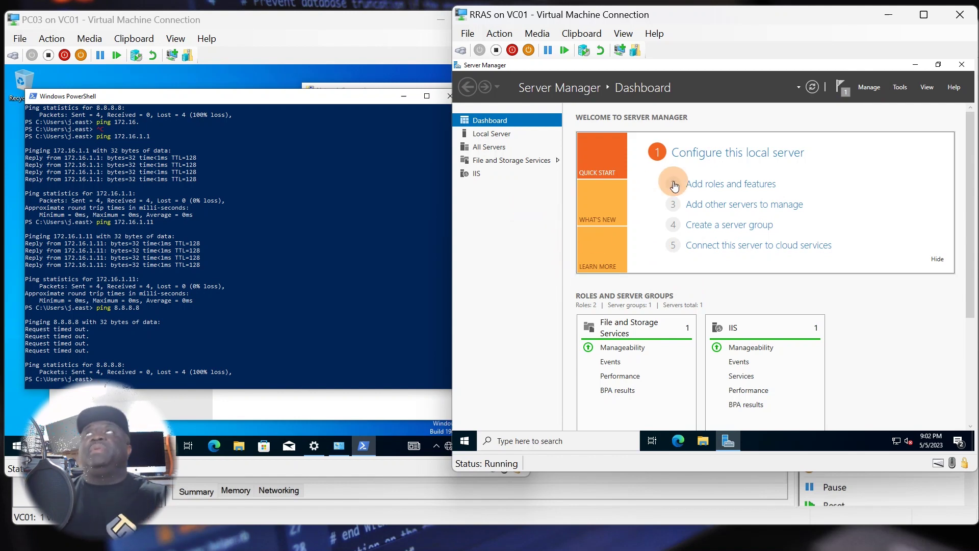
Start adding roles and features with a role-based installation on RRAS.chief.home.lab and proceed to the server roles selection
{"action": "left_click", "coordinate": [719, 185]}
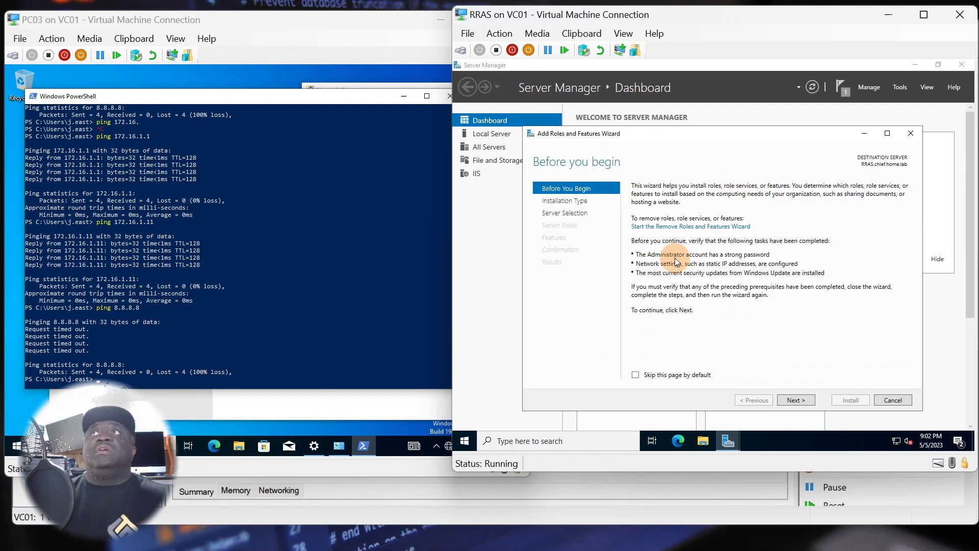
{"action": "left_click", "coordinate": [785, 401]}
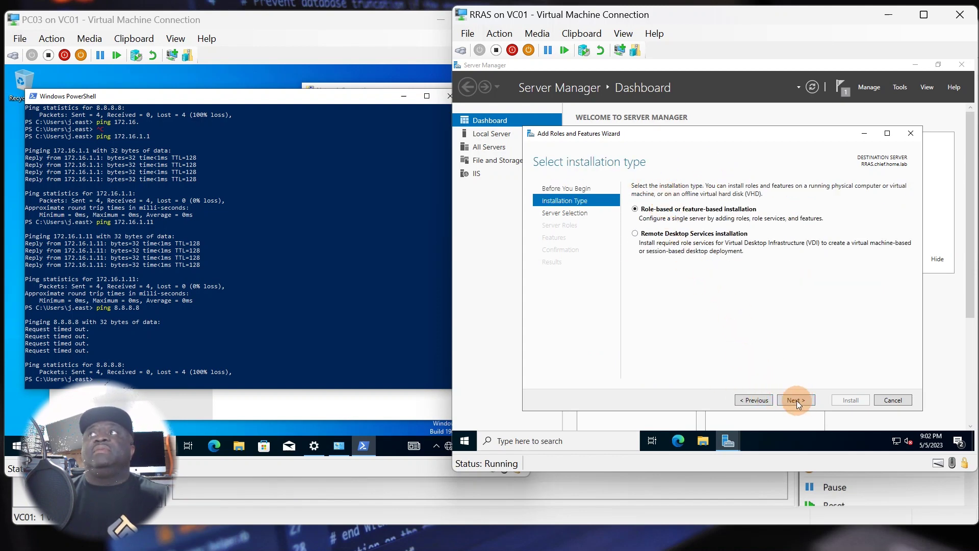
{"action": "left_click", "coordinate": [797, 400]}
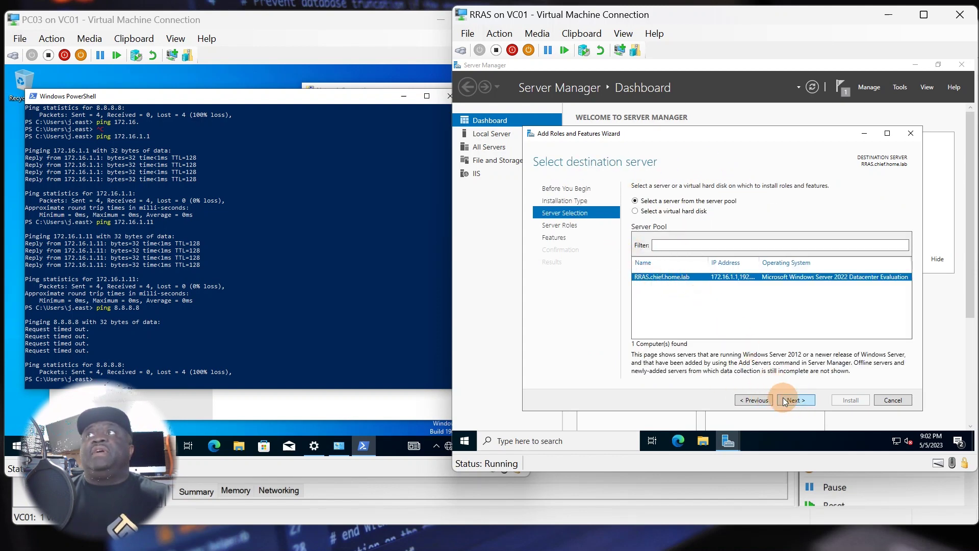
{"action": "double_click", "coordinate": [758, 262]}
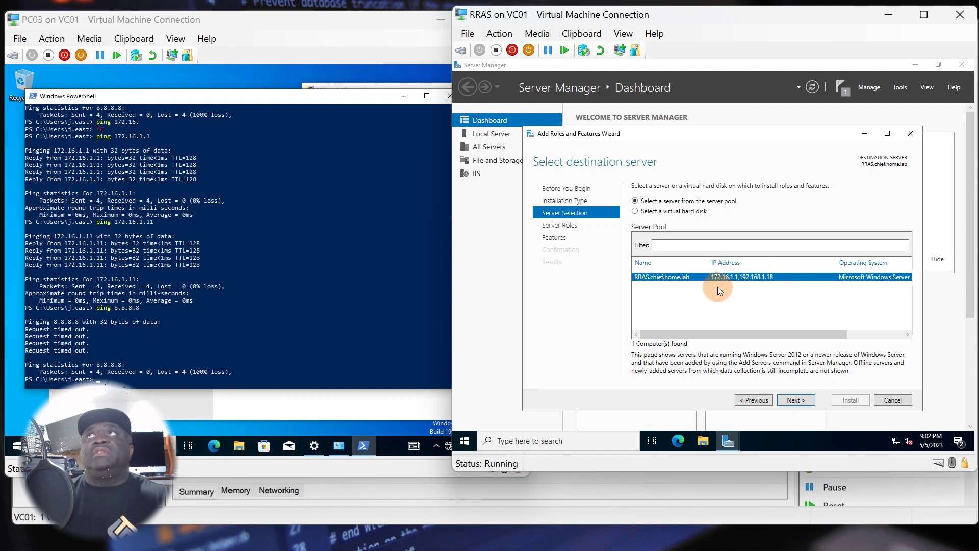
{"action": "left_click", "coordinate": [794, 399]}
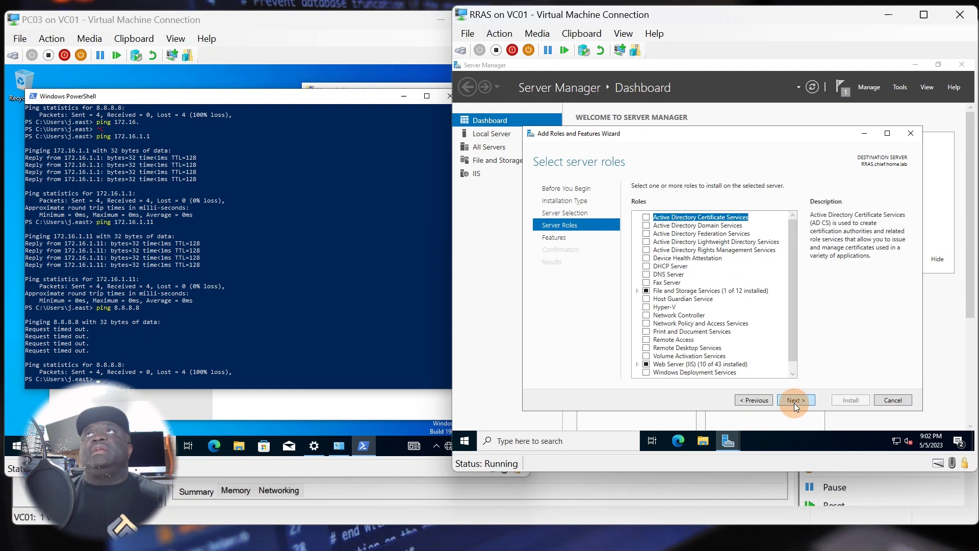
Select the Remote Access server role, add no extra features, and proceed to its role services
{"action": "left_click", "coordinate": [647, 340]}
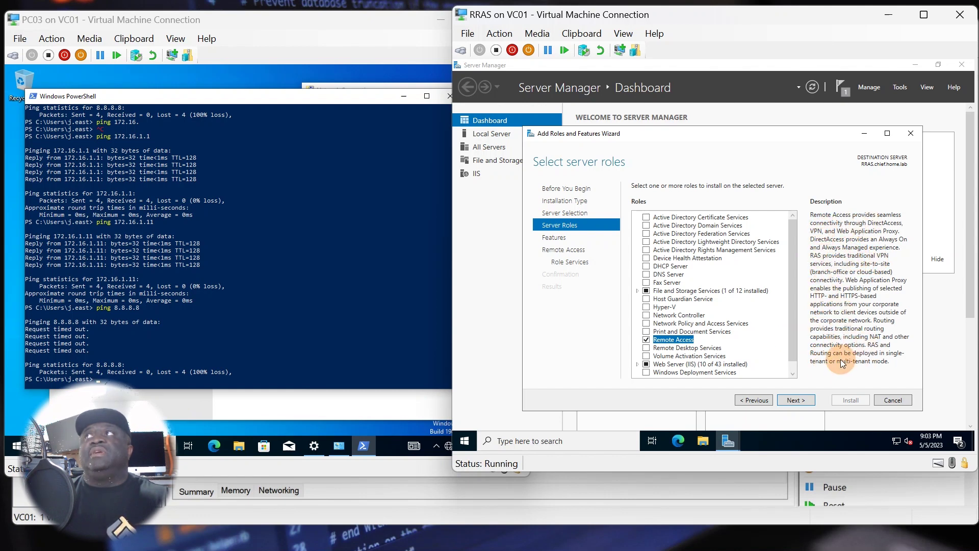
{"action": "left_click", "coordinate": [797, 400]}
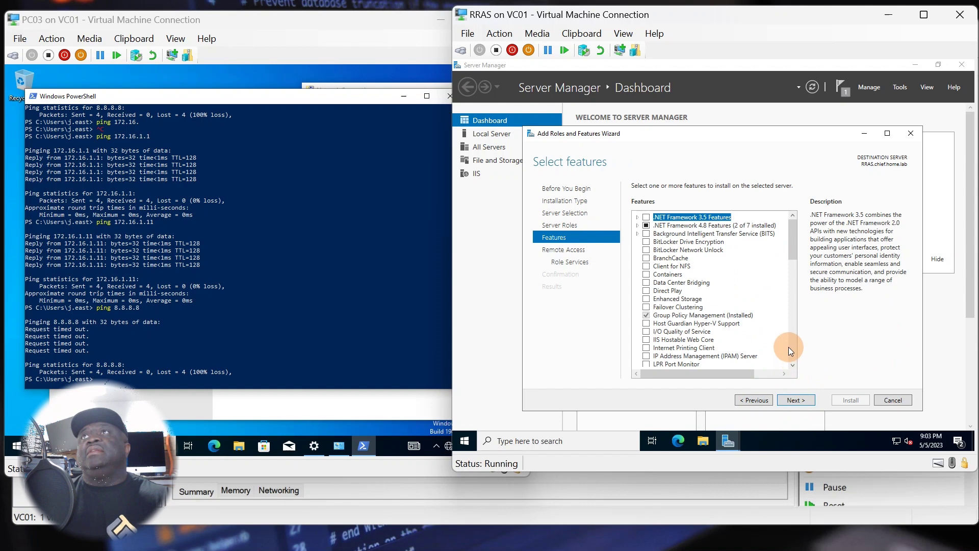
{"action": "left_click_drag", "start_coordinate": [794, 250], "coordinate": [797, 304]}
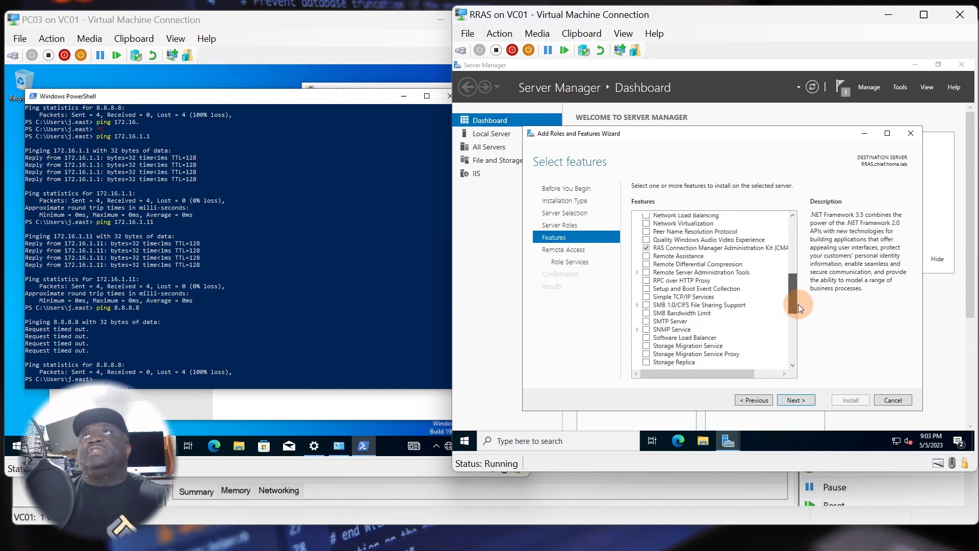
{"action": "left_click", "coordinate": [804, 400]}
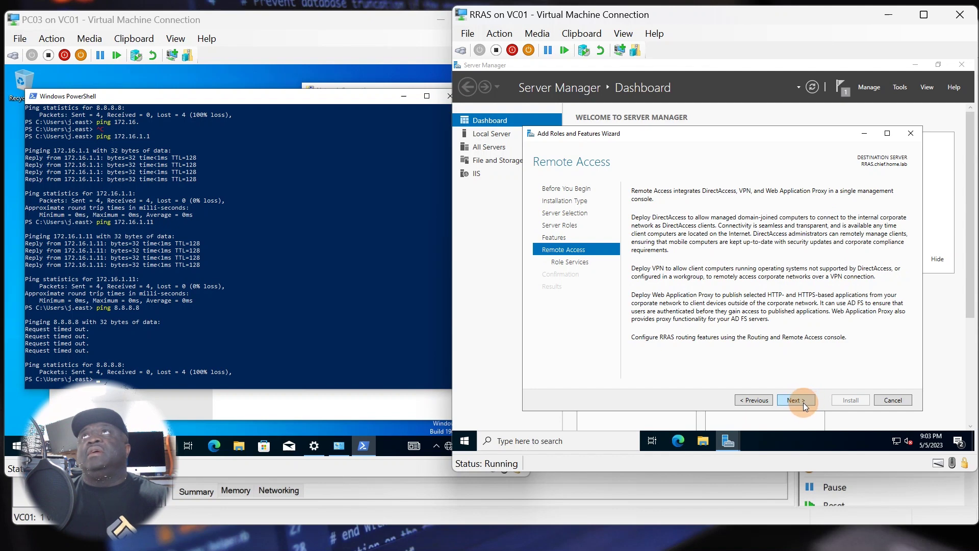
{"action": "left_click", "coordinate": [804, 402]}
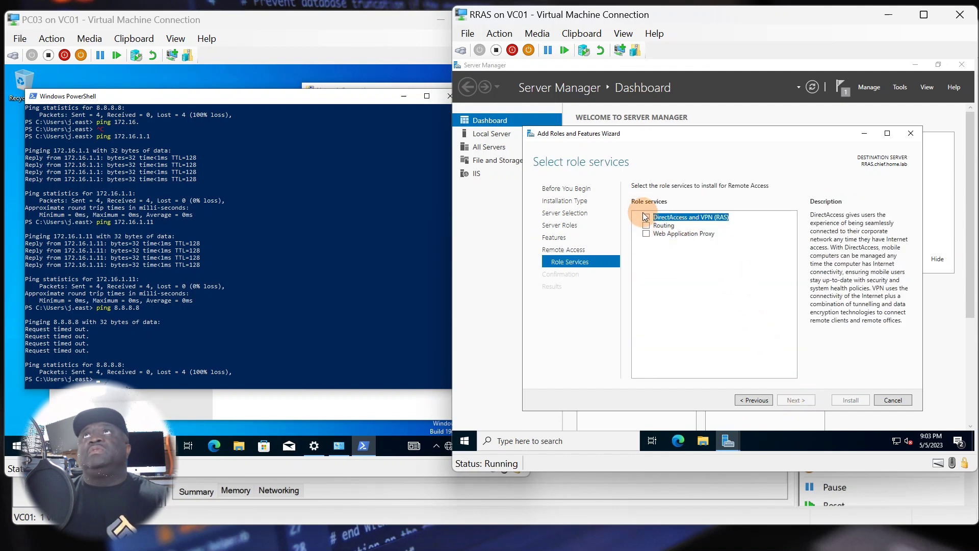
Select the Routing role service with its required features and management tools, and proceed to the installation confirmation
{"action": "left_click", "coordinate": [646, 225]}
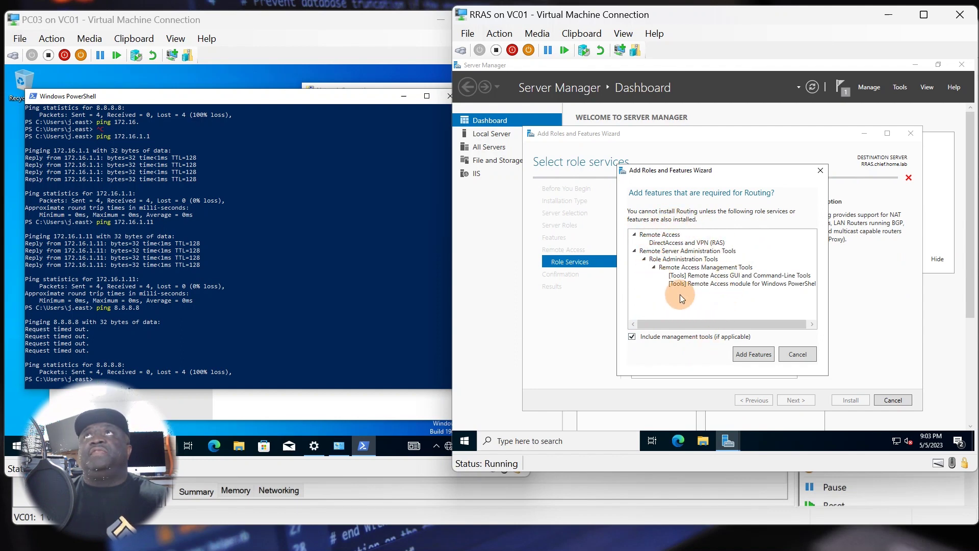
{"action": "left_click", "coordinate": [751, 356]}
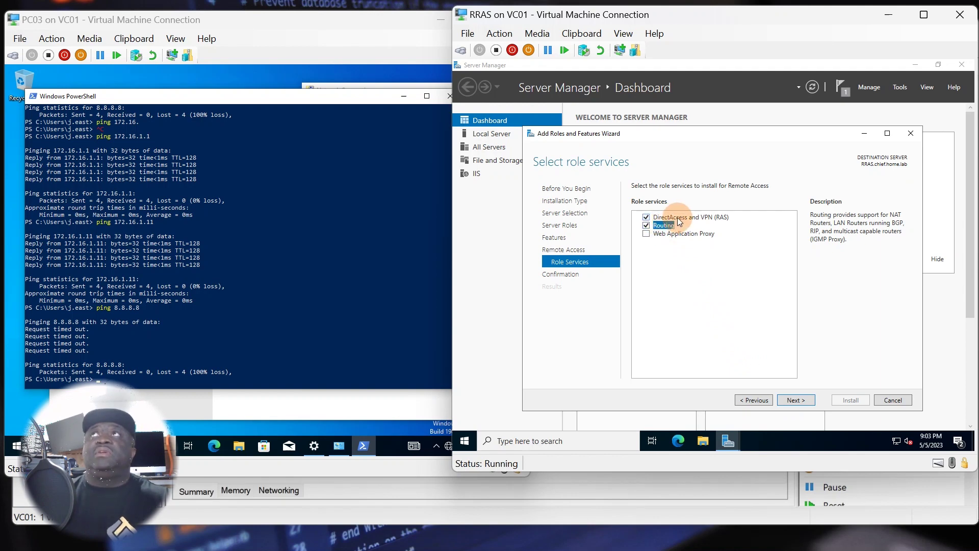
{"action": "left_click", "coordinate": [797, 400]}
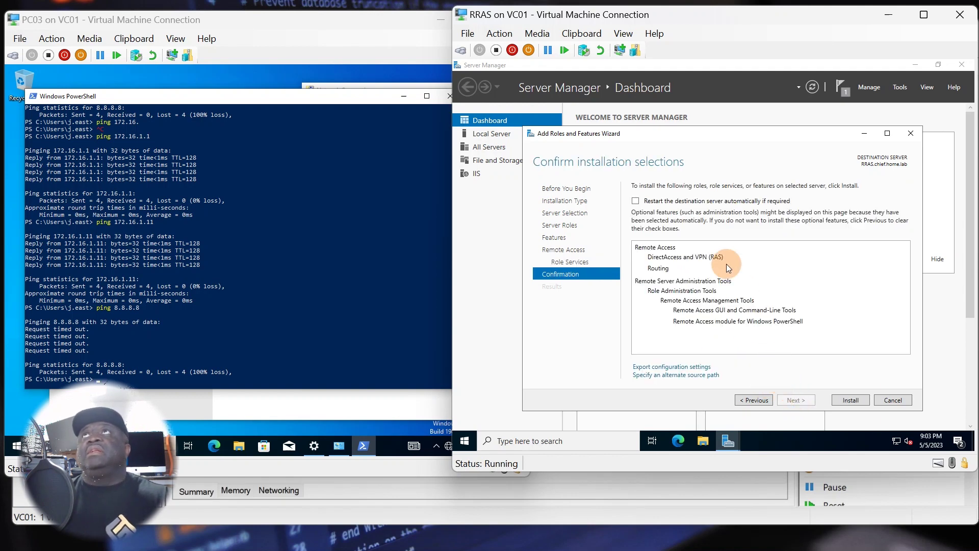
Allow the destination server to restart automatically if required, install the Remote Access role, and close the wizard once installation finishes
{"action": "left_click", "coordinate": [700, 206]}
{"action": "left_click", "coordinate": [748, 289]}
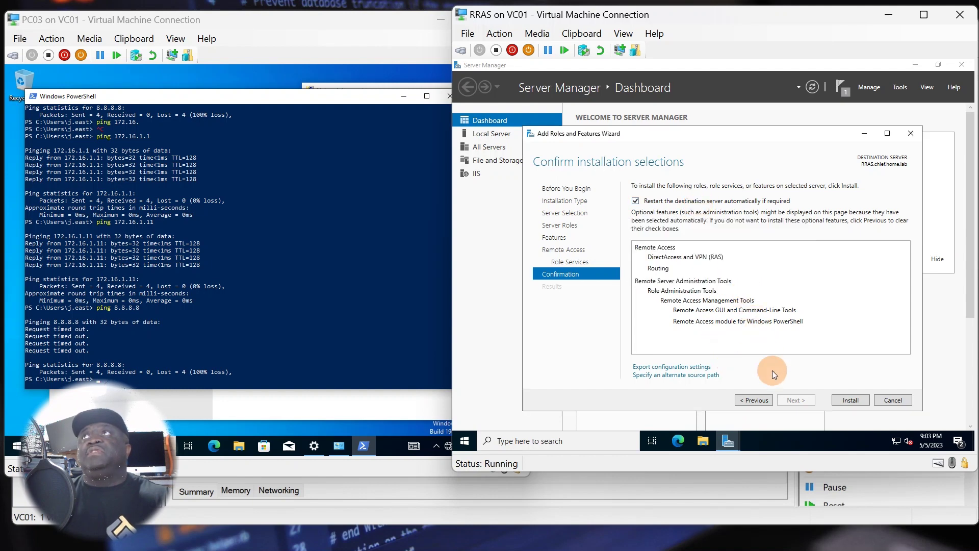
{"action": "left_click", "coordinate": [845, 398]}
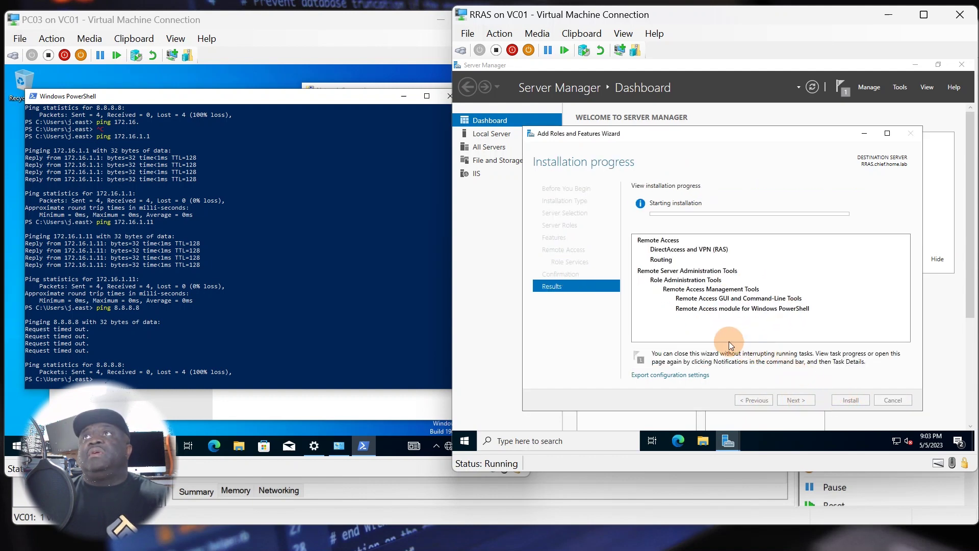
{"action": "left_click_drag", "start_coordinate": [672, 132], "coordinate": [646, 140]}
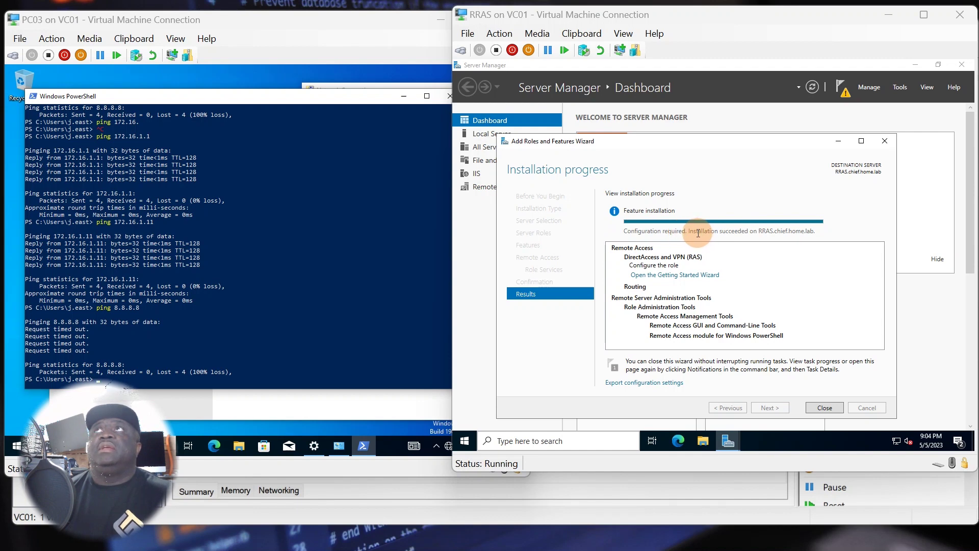
{"action": "left_click", "coordinate": [823, 407]}
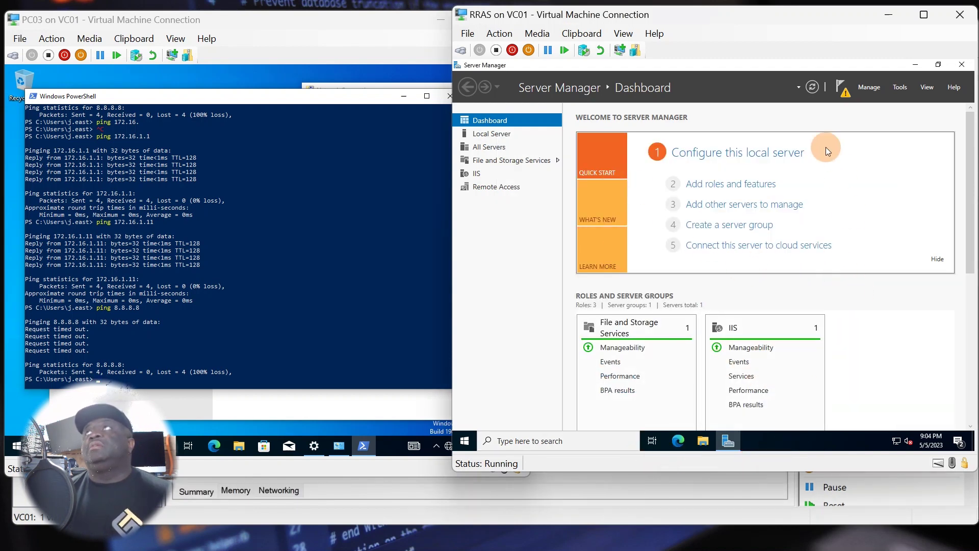
Reduce Server Manager to a smaller window and open the Getting Started Wizard from the post-deployment configuration notification
{"action": "left_click", "coordinate": [937, 65]}
{"action": "left_click_drag", "start_coordinate": [729, 137], "coordinate": [735, 99]}
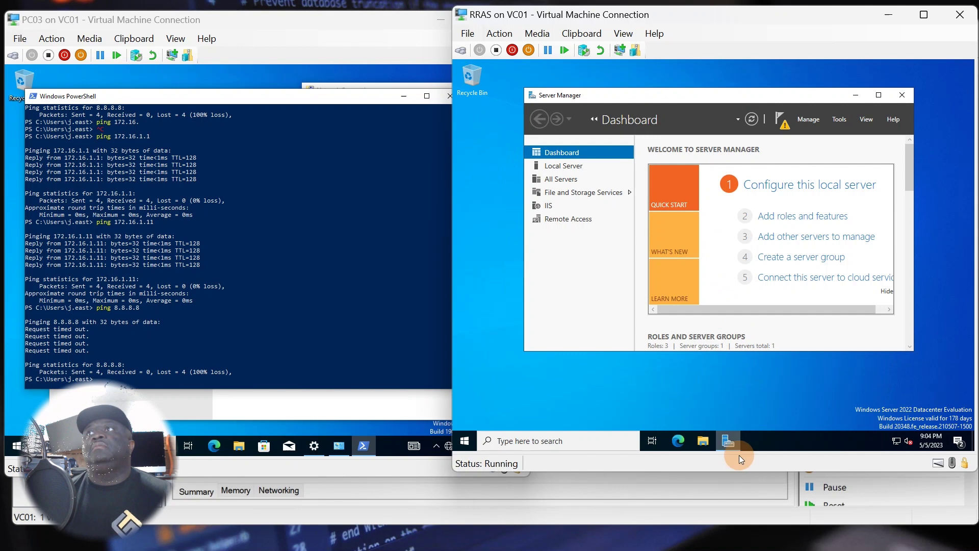
{"action": "mouse_move", "coordinate": [735, 448]}
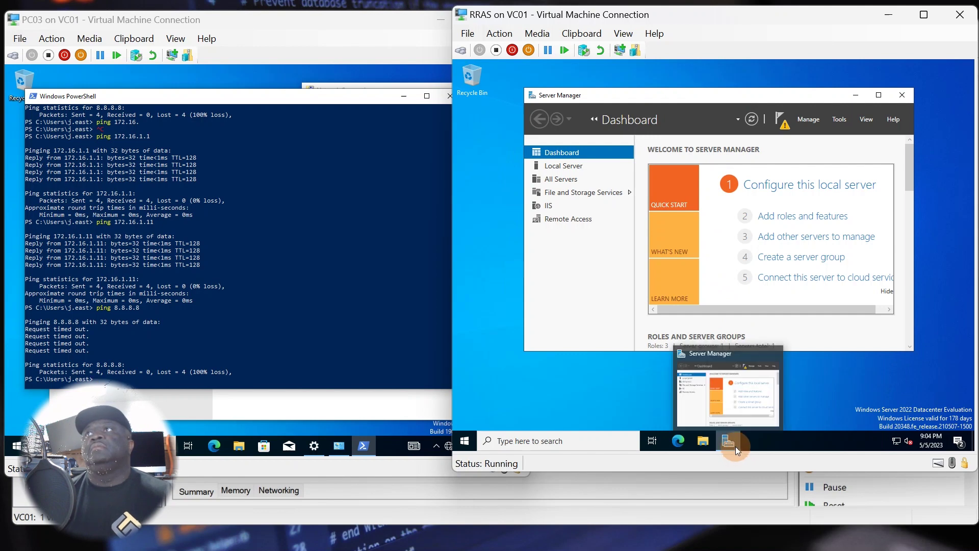
{"action": "left_click", "coordinate": [783, 127]}
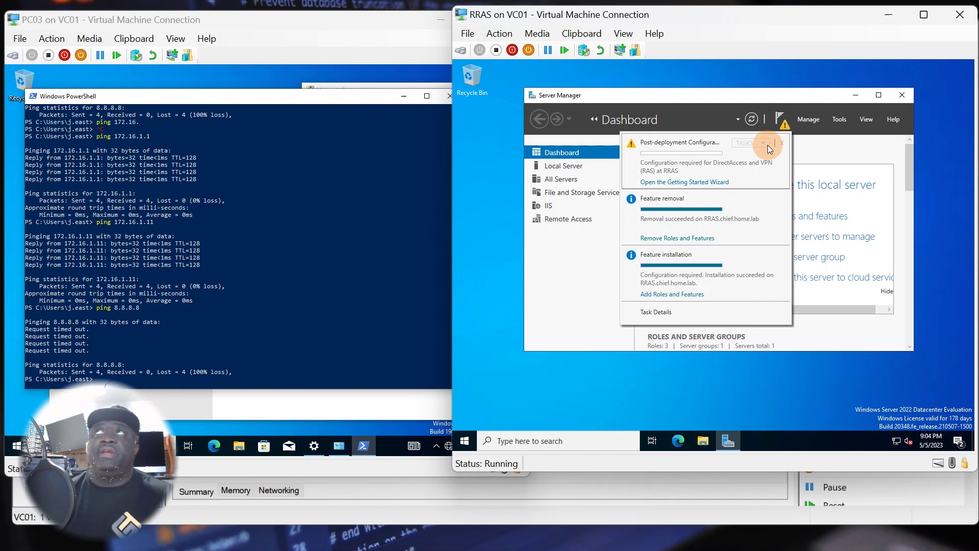
{"action": "left_click", "coordinate": [662, 187]}
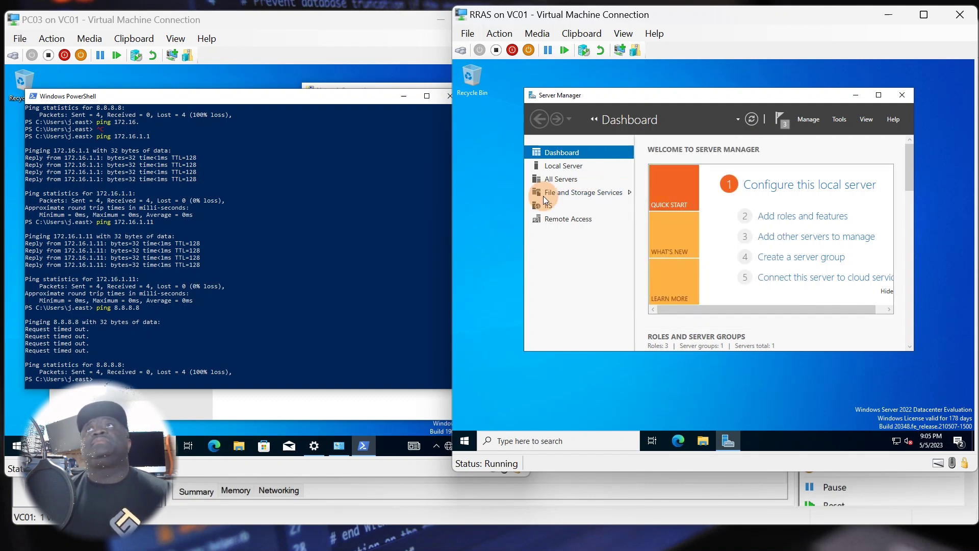
Move the Server Manager and Configure Remote Access windows apart and open the Routing and Remote Access console
{"action": "left_click_drag", "start_coordinate": [667, 102], "coordinate": [655, 86]}
{"action": "left_click_drag", "start_coordinate": [547, 75], "coordinate": [561, 162]}
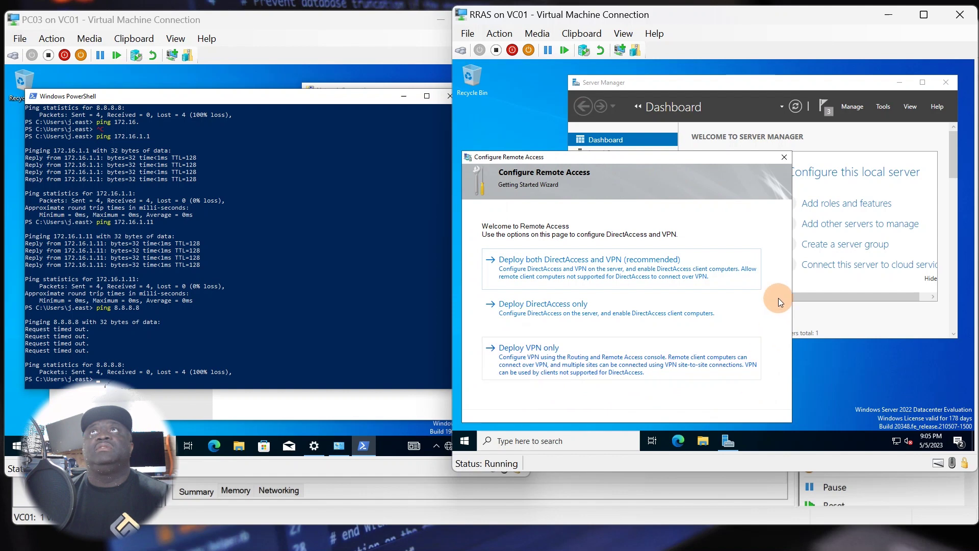
{"action": "left_click", "coordinate": [882, 106]}
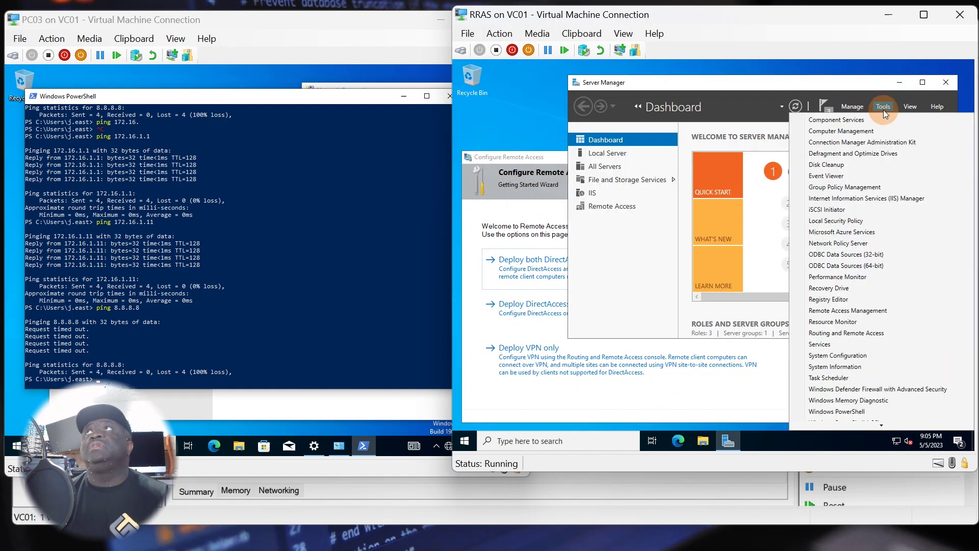
{"action": "left_click", "coordinate": [826, 334]}
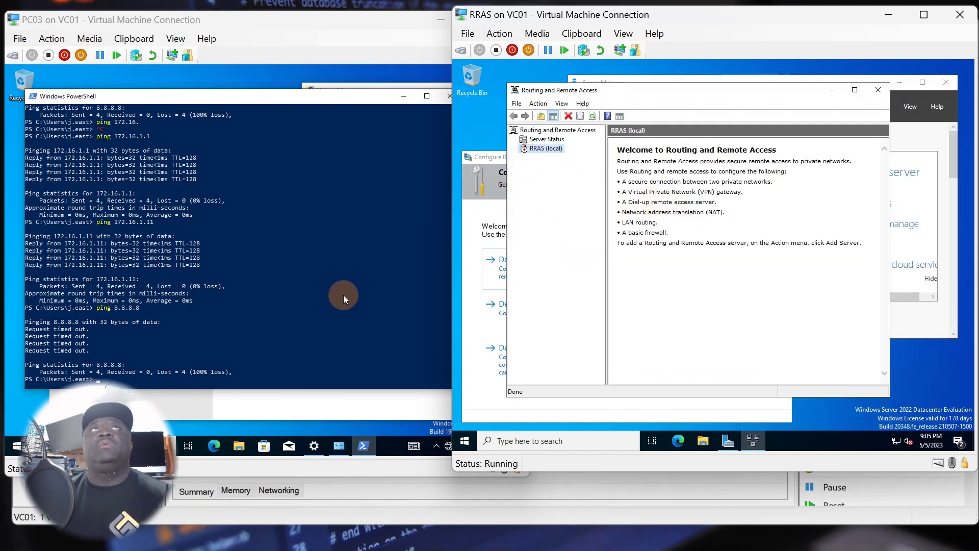
Switch to PC03's PowerShell and start a continuous ping with ping 8.8.8.8 -t
{"action": "left_click", "coordinate": [312, 329]}
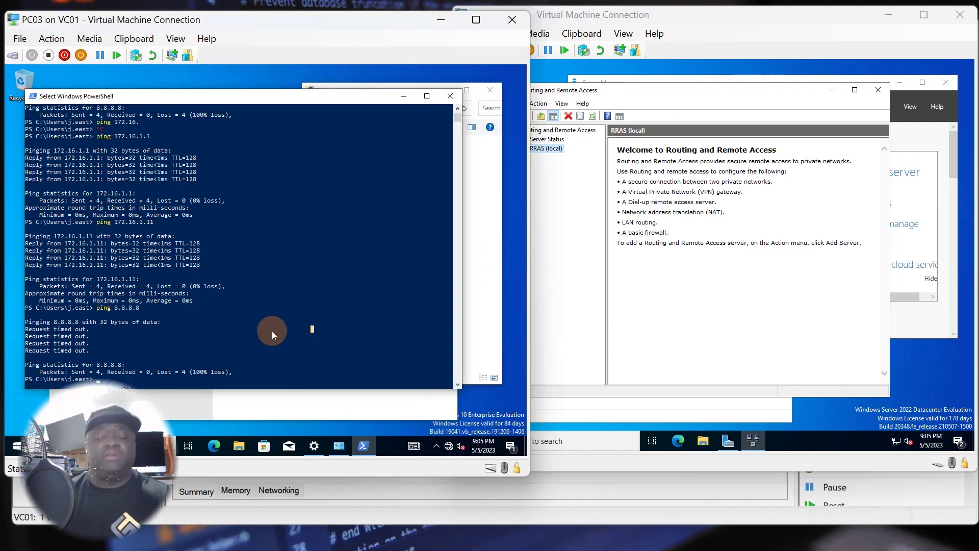
{"action": "key", "text": "Return"}
{"action": "key", "text": "Return"}
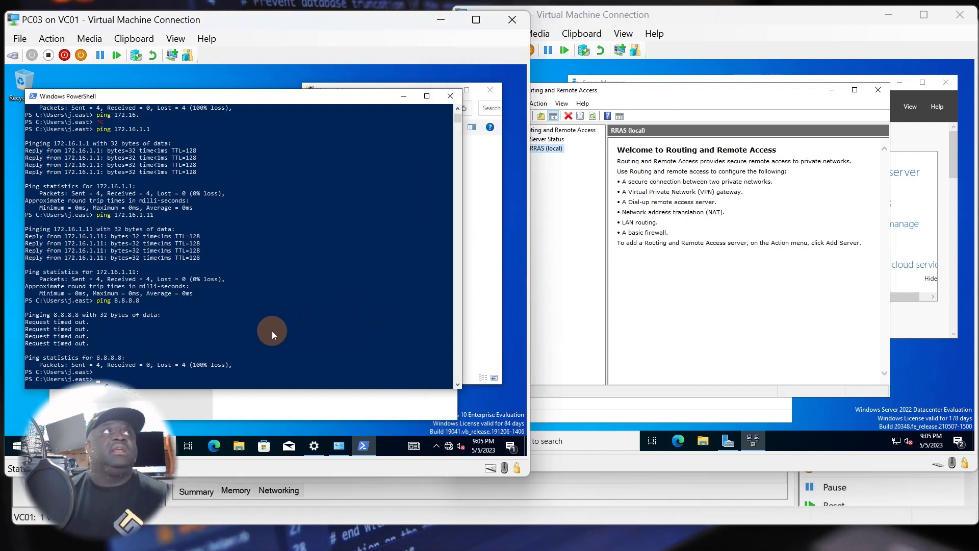
{"action": "key", "text": "Return"}
{"action": "key", "text": "Return"}
{"action": "key", "text": "Return"}
{"action": "key", "text": "Return"}
{"action": "key", "text": "Up"}
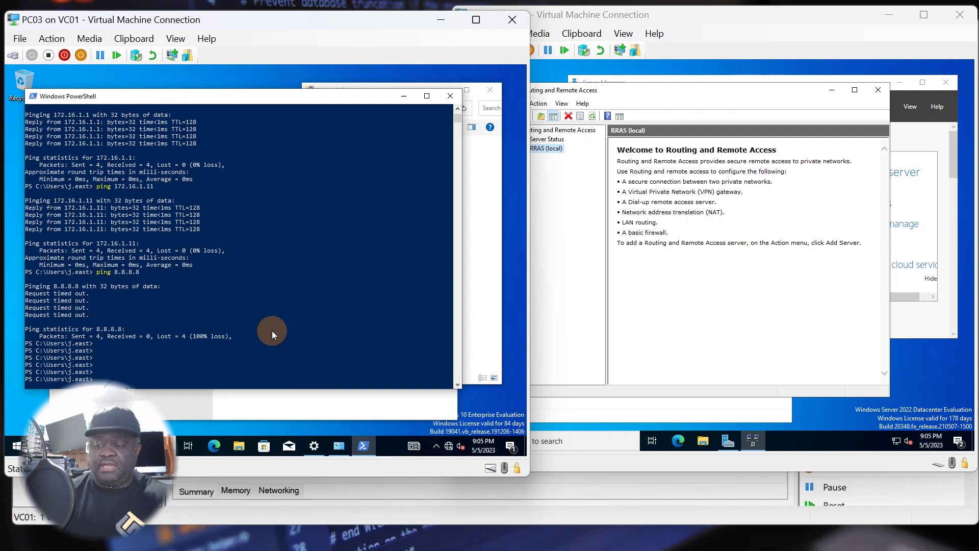
{"action": "type", "text": "-t"}
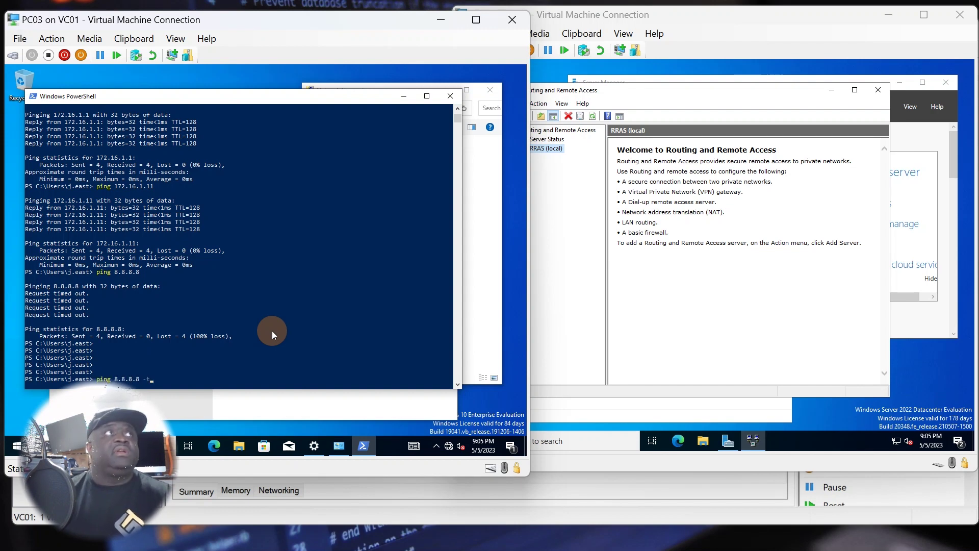
{"action": "key", "text": "Return"}
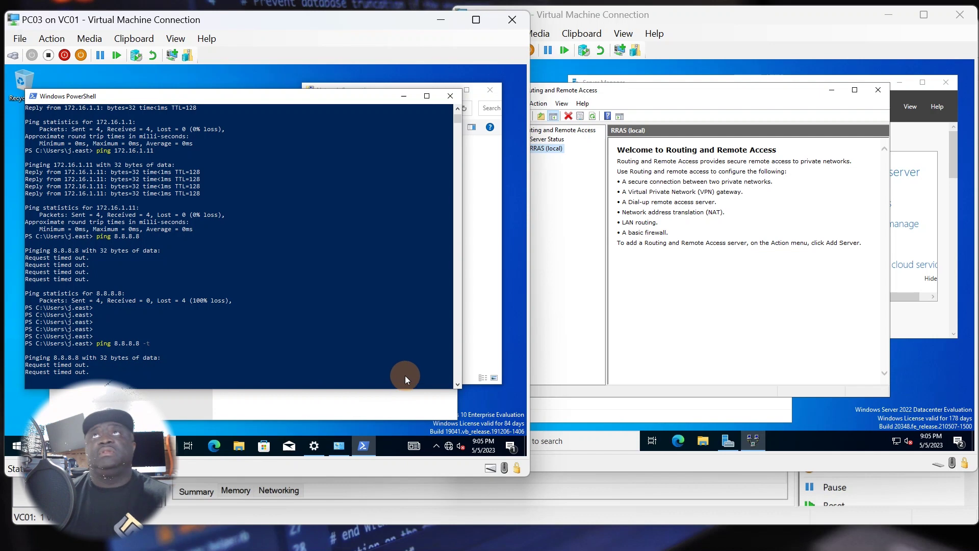
Return to the RRAS server and start Configure and Enable Routing and Remote Access for RRAS (local), continuing to the configuration choices
{"action": "left_click", "coordinate": [658, 341]}
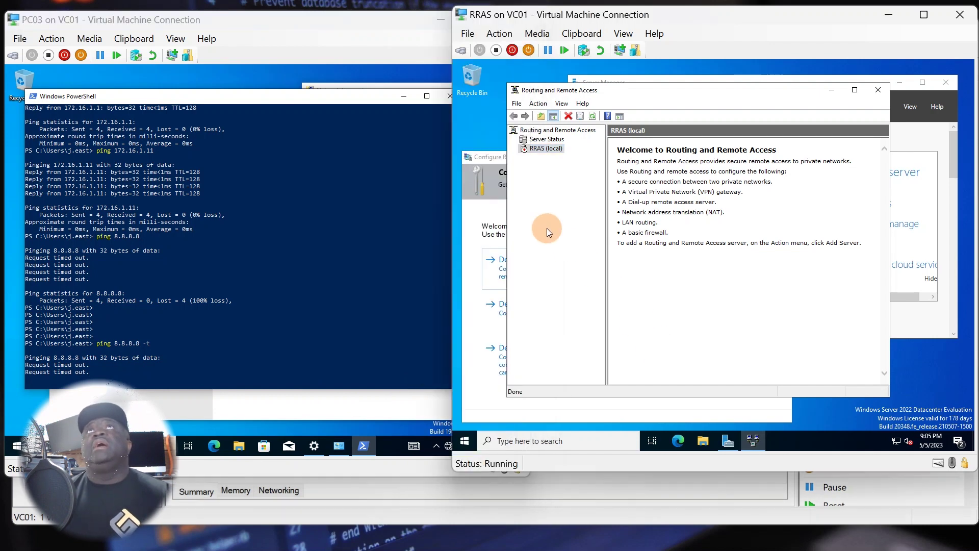
{"action": "right_click", "coordinate": [539, 149]}
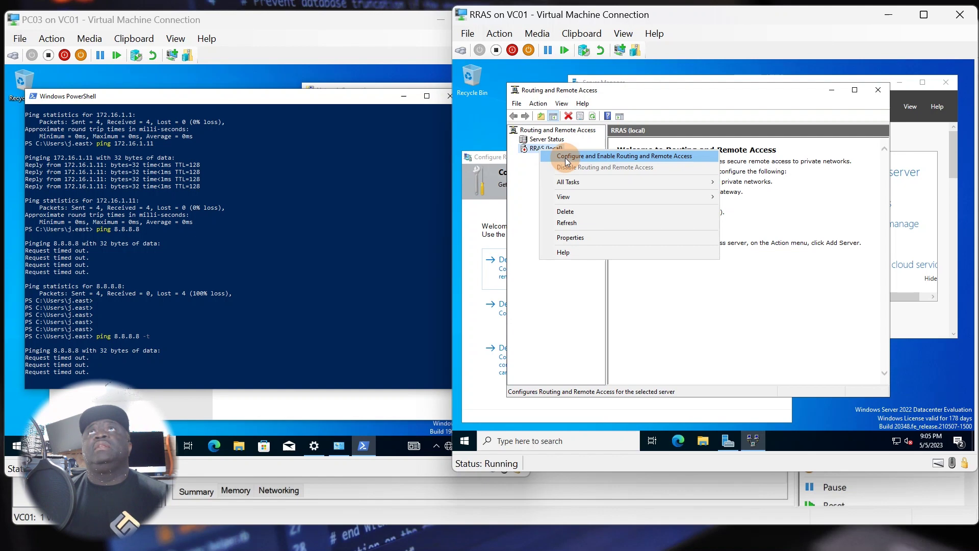
{"action": "left_click", "coordinate": [566, 158]}
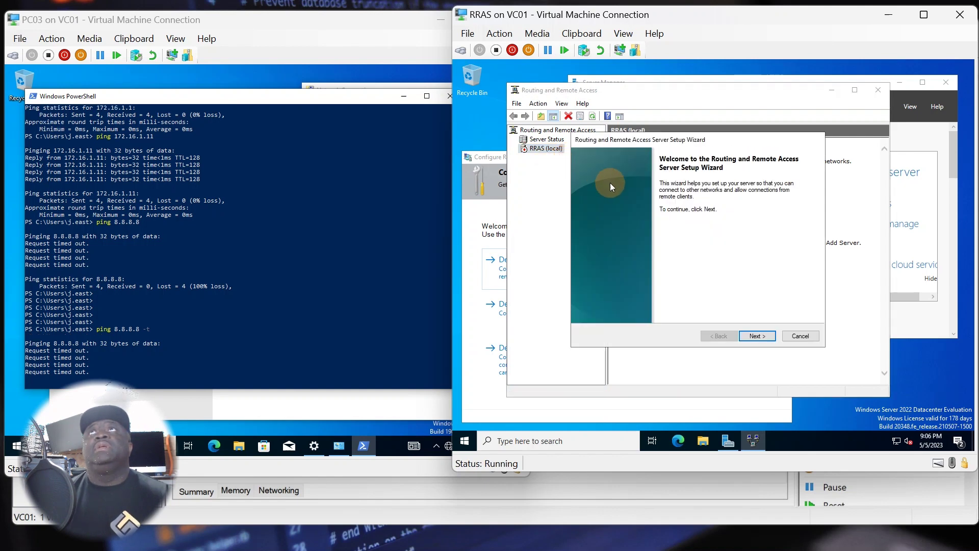
{"action": "left_click", "coordinate": [755, 335]}
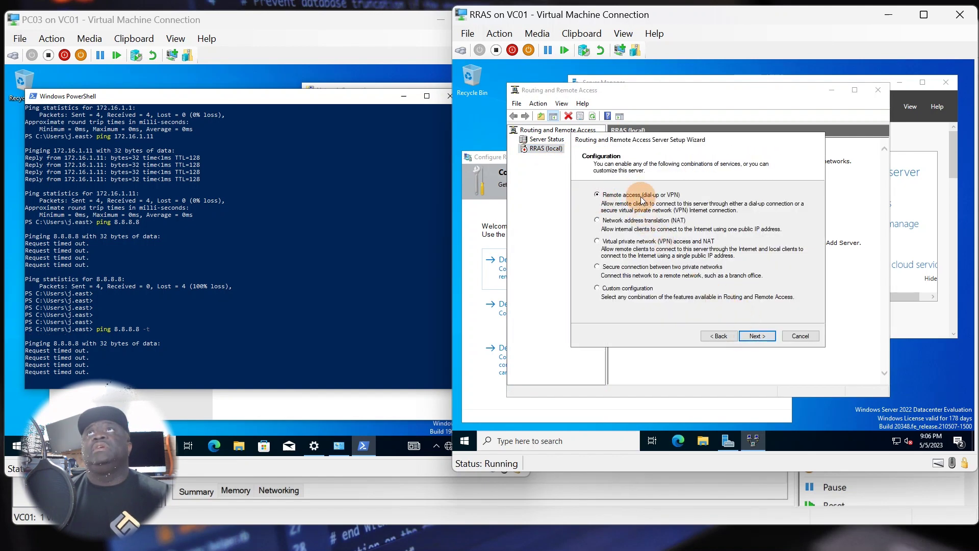
{"action": "left_click", "coordinate": [596, 288]}
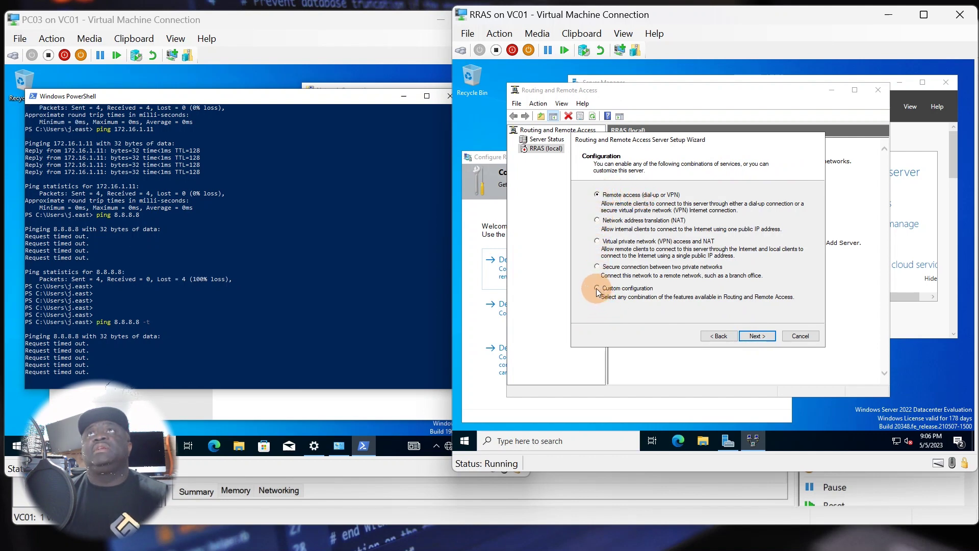
{"action": "left_click", "coordinate": [751, 337]}
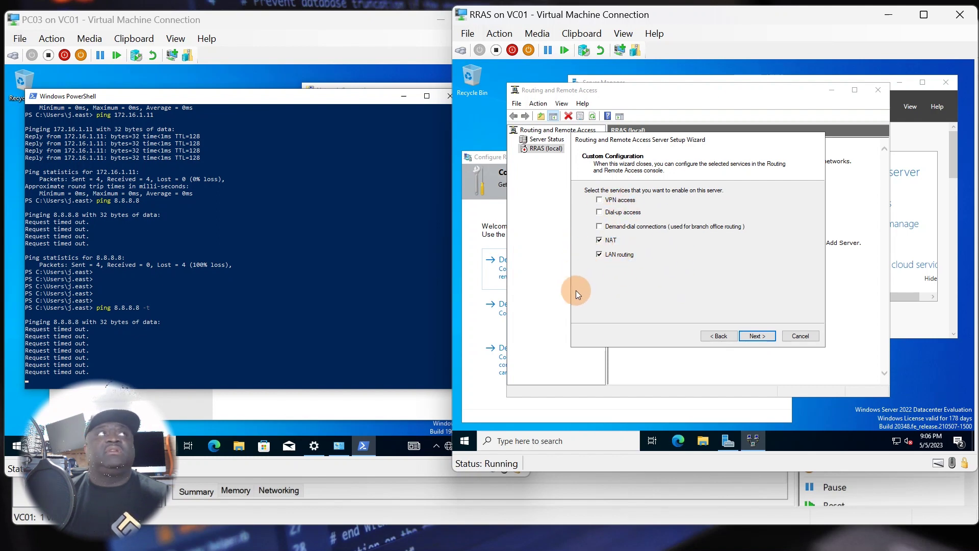
{"action": "left_click", "coordinate": [715, 336]}
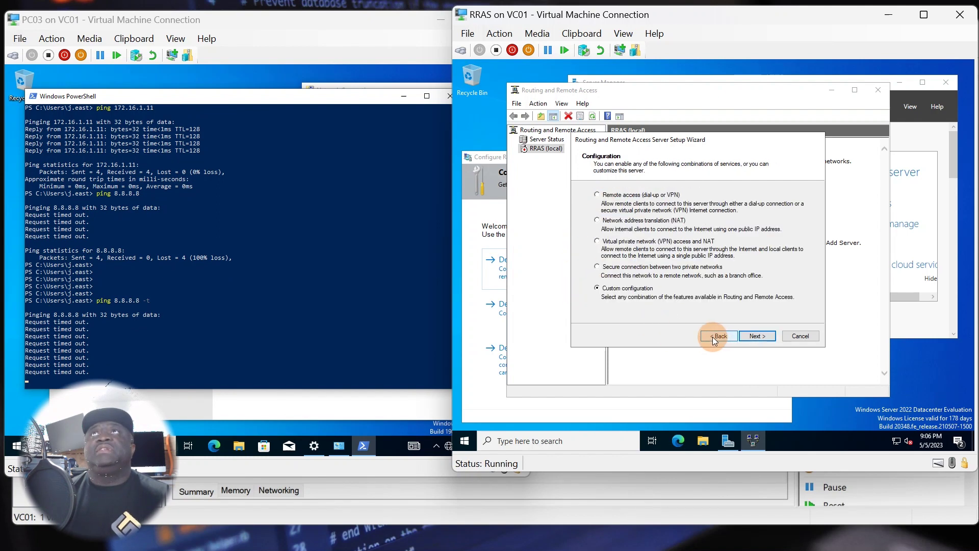
Choose Network address translation (NAT) with External as the public internet interface, and proceed to the setup wizard's summary
{"action": "left_click", "coordinate": [597, 221]}
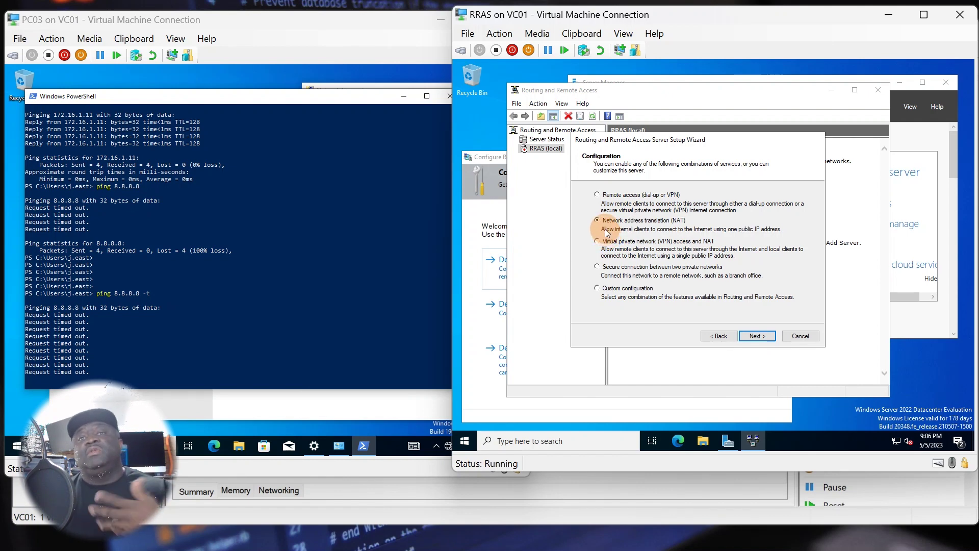
{"action": "left_click", "coordinate": [761, 337]}
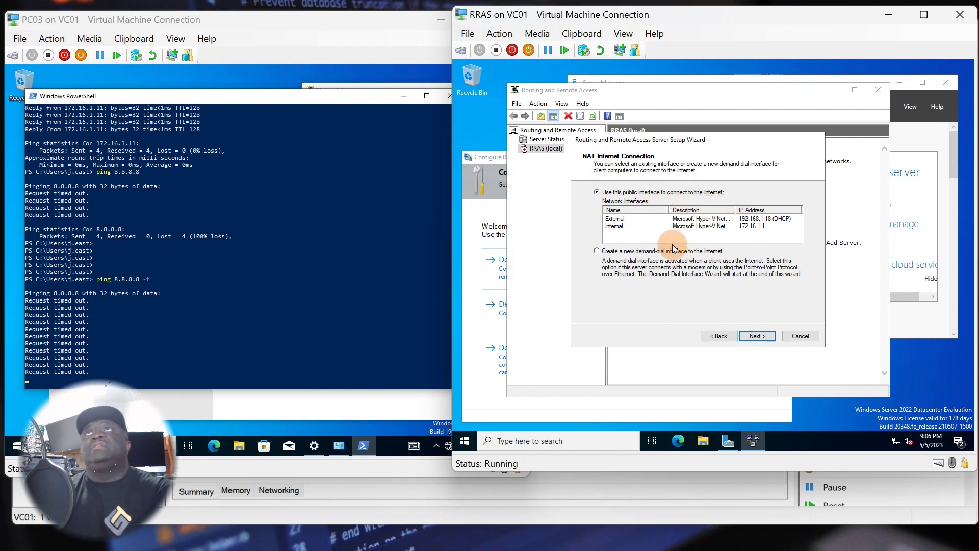
{"action": "left_click", "coordinate": [615, 221]}
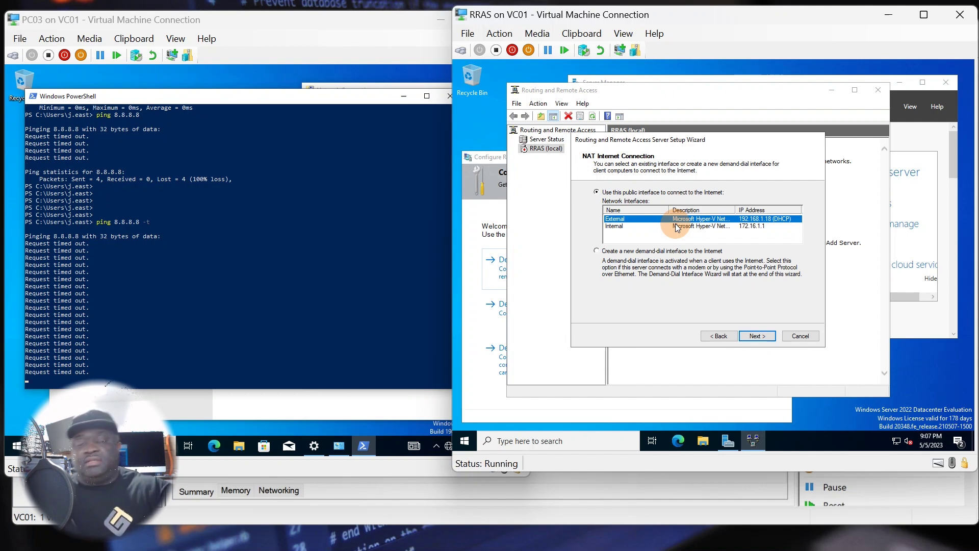
{"action": "left_click", "coordinate": [748, 337]}
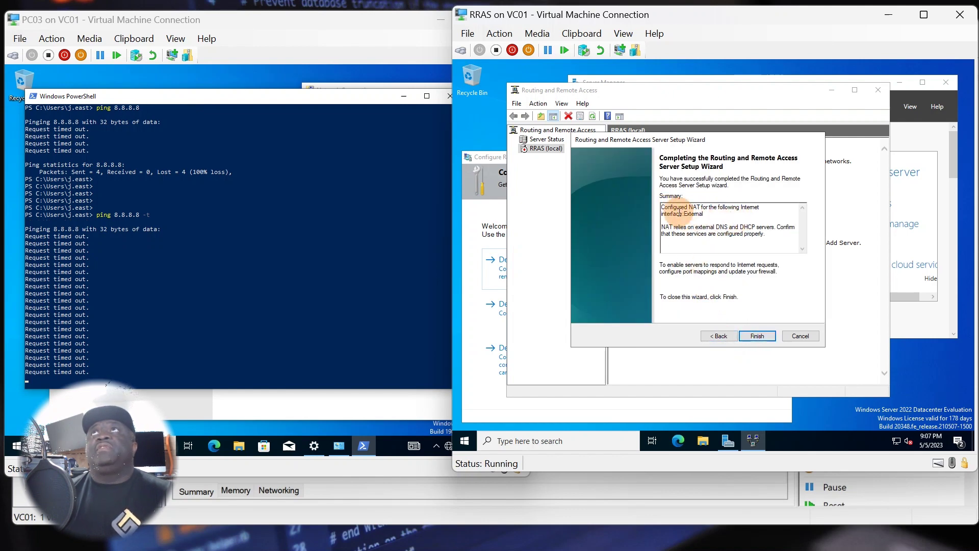
Review the setup wizard's summary of the NAT interface and DNS and DHCP requirements, and finish the wizard
{"action": "left_click_drag", "start_coordinate": [695, 147], "coordinate": [683, 178]}
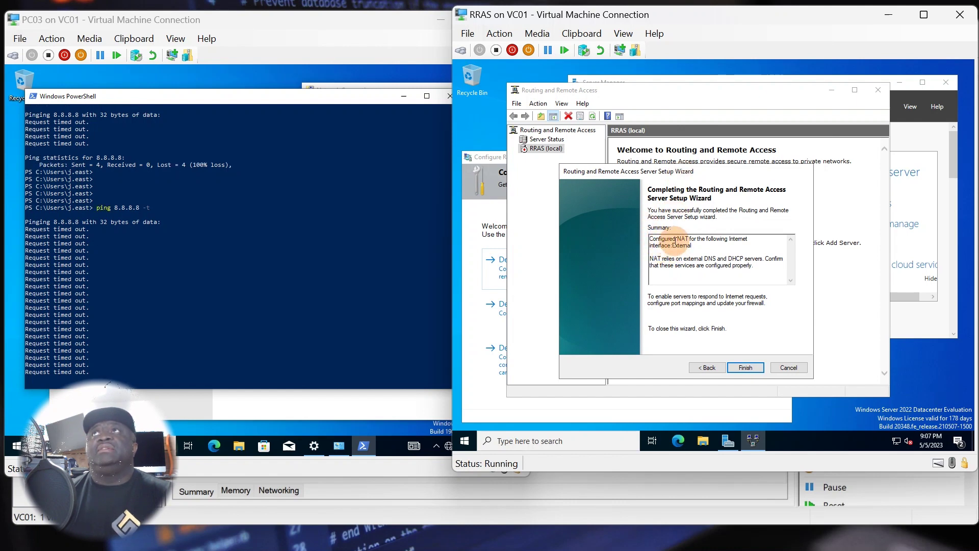
{"action": "double_click", "coordinate": [682, 245]}
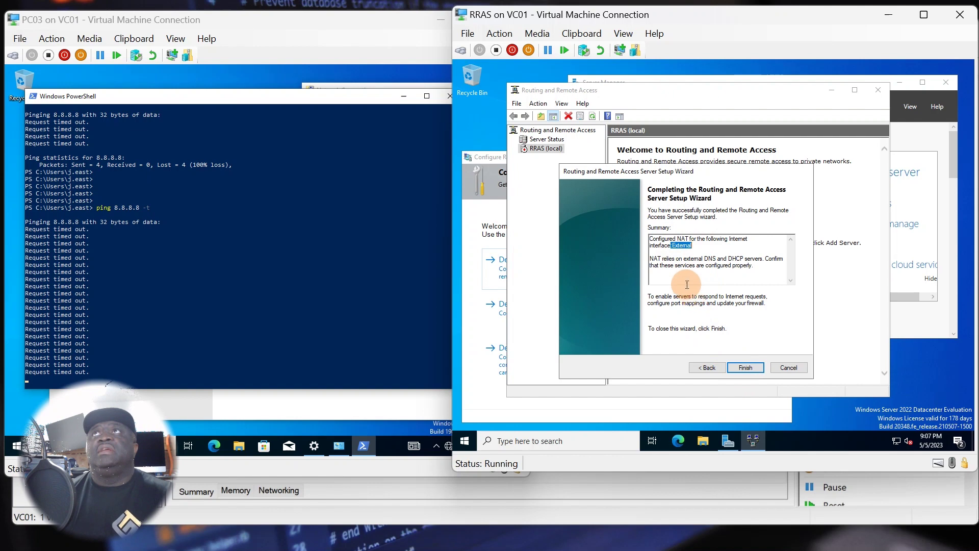
{"action": "left_click_drag", "start_coordinate": [684, 259], "coordinate": [761, 260]}
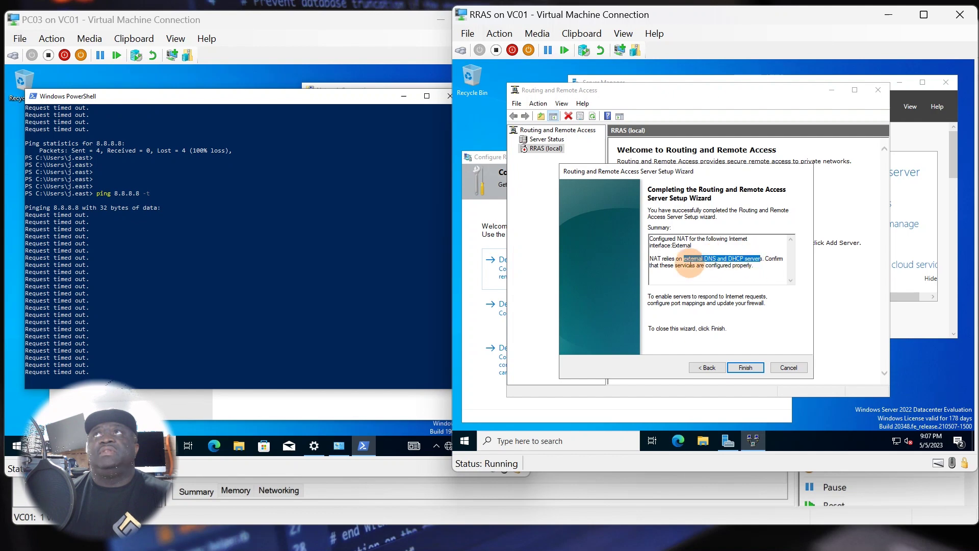
{"action": "left_click", "coordinate": [747, 366]}
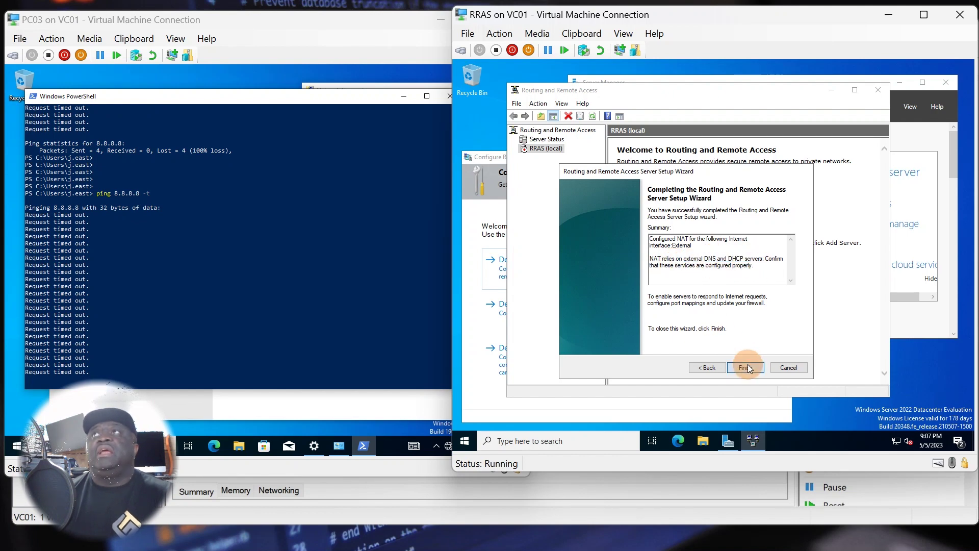
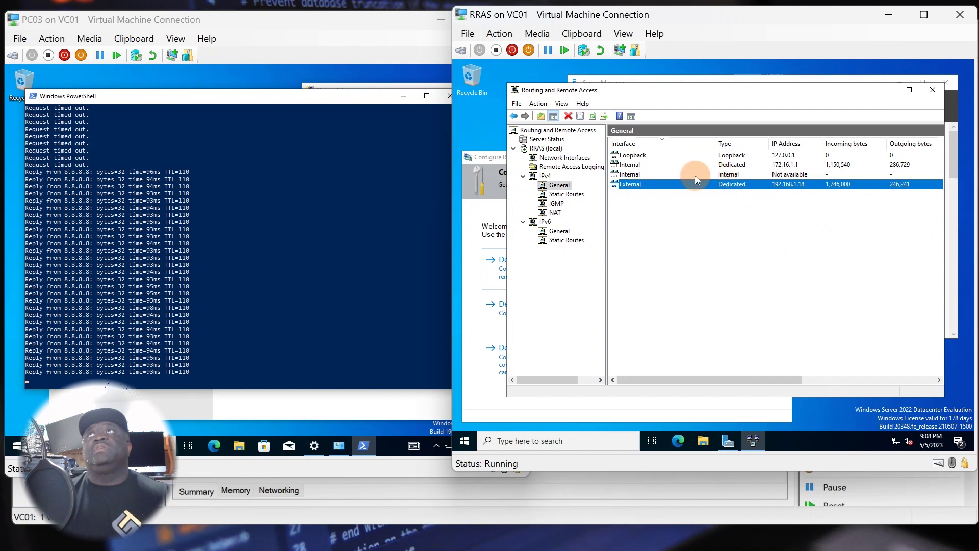
Compare the IP addresses and traffic counters of the Internal and External interfaces under IPv4 General, refreshing the list
{"action": "left_click", "coordinate": [736, 164]}
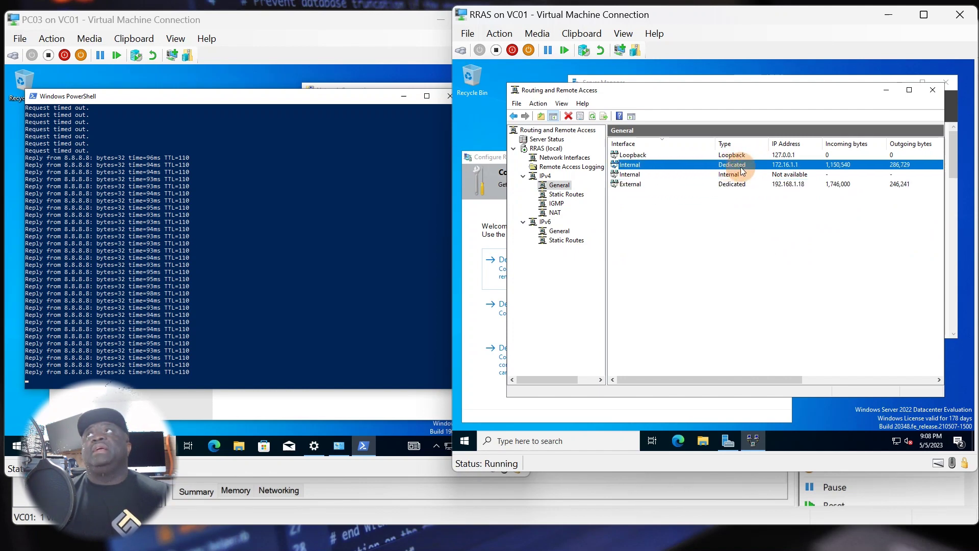
{"action": "left_click", "coordinate": [903, 184]}
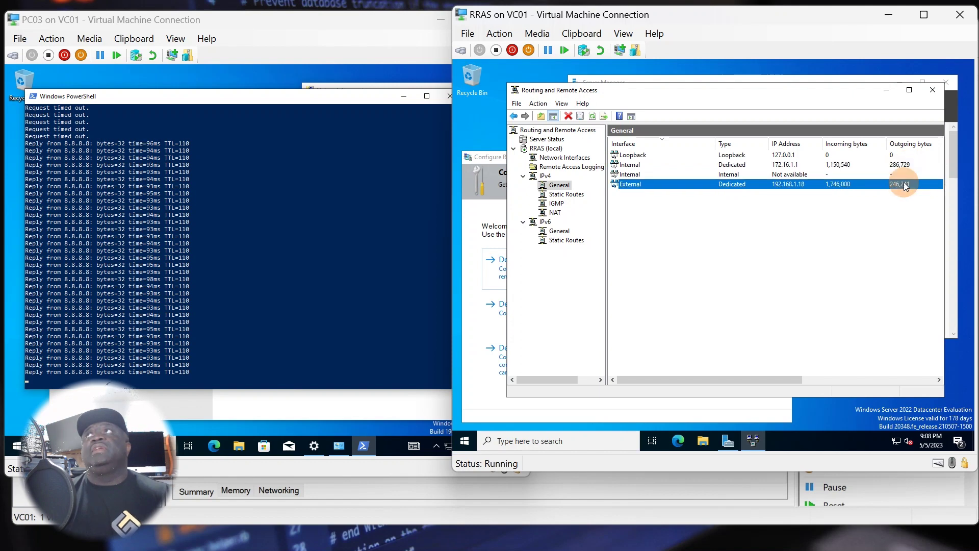
{"action": "left_click", "coordinate": [902, 164]}
{"action": "left_click", "coordinate": [902, 185]}
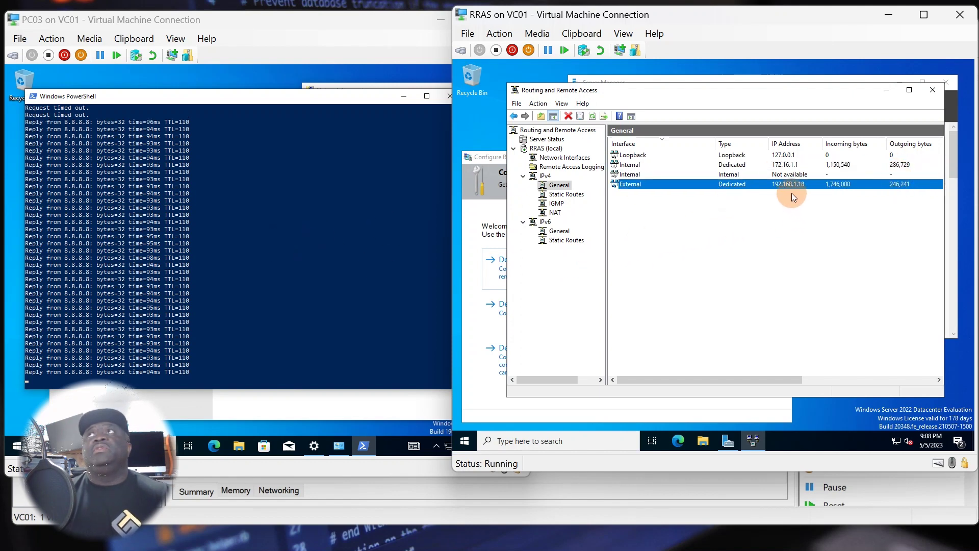
{"action": "left_click", "coordinate": [785, 165]}
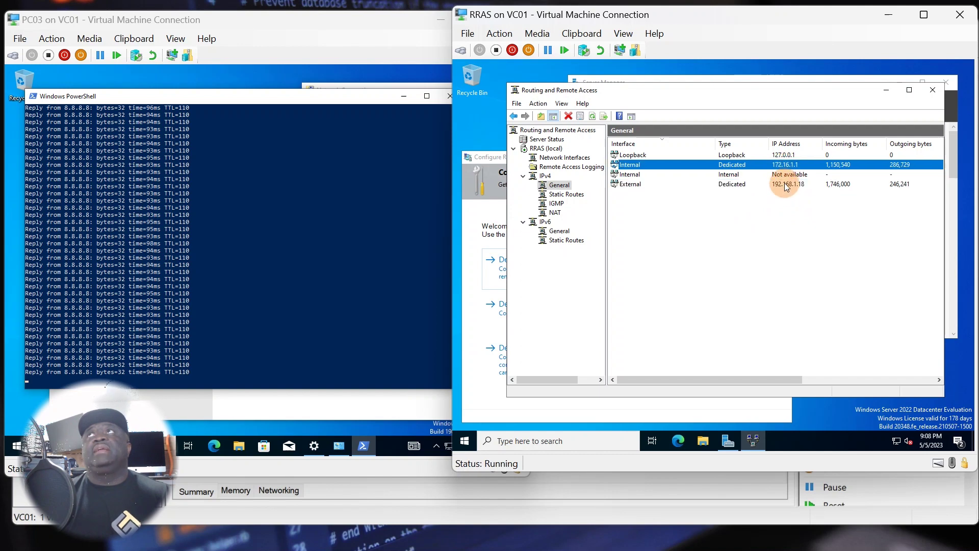
{"action": "left_click", "coordinate": [784, 184]}
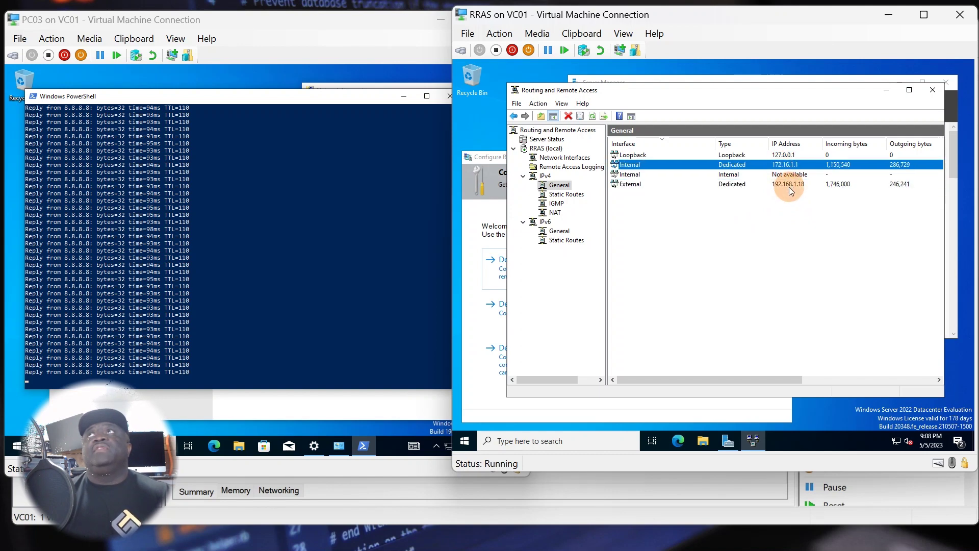
{"action": "left_click", "coordinate": [789, 186]}
{"action": "left_click", "coordinate": [791, 177]}
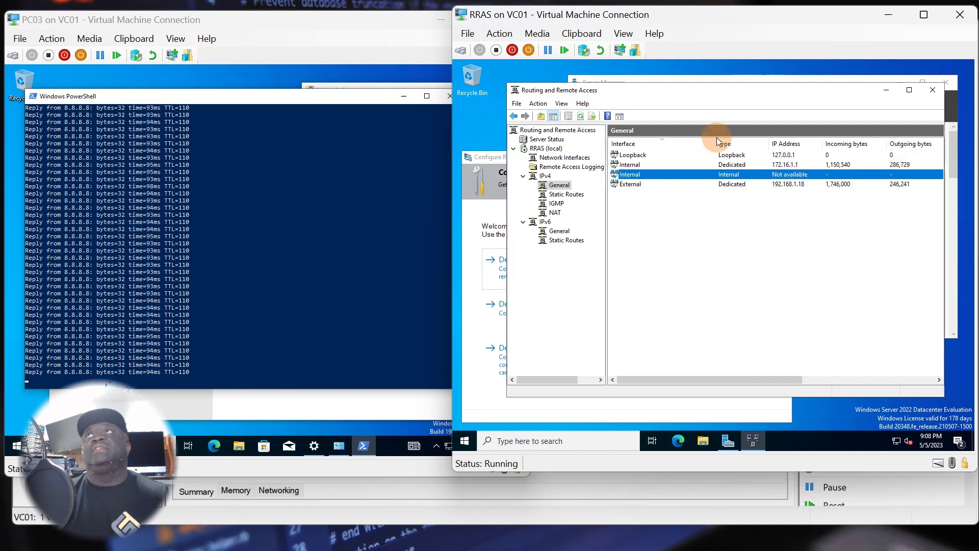
{"action": "left_click", "coordinate": [581, 117]}
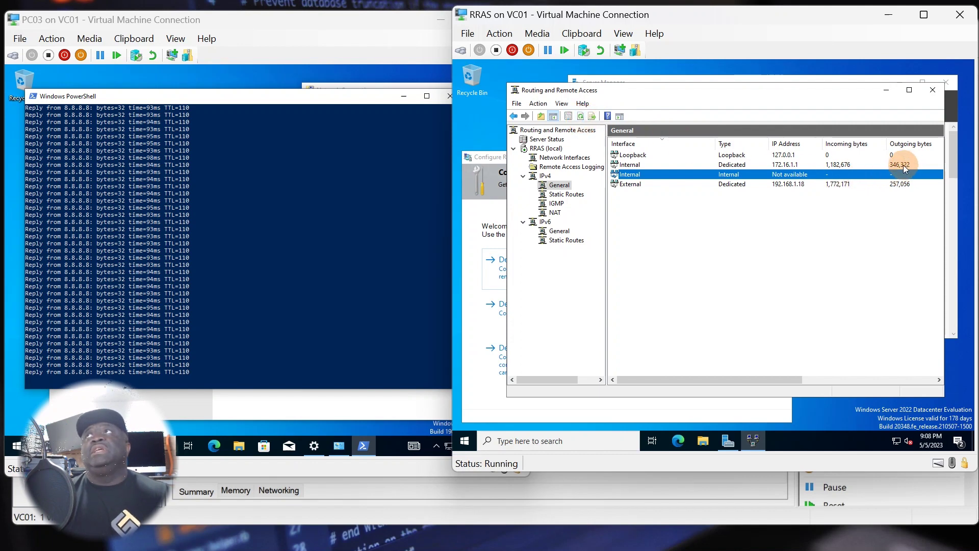
{"action": "left_click", "coordinate": [581, 117]}
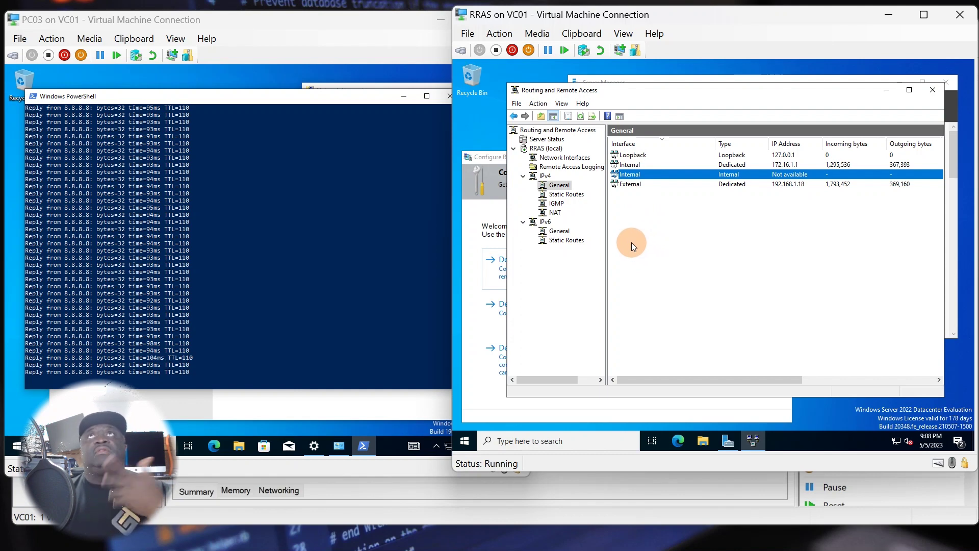
Collapse IPv6 and look through the RRAS server's Server Status, Network Interfaces and Remote Access Logging & Policies nodes
{"action": "left_click", "coordinate": [523, 222]}
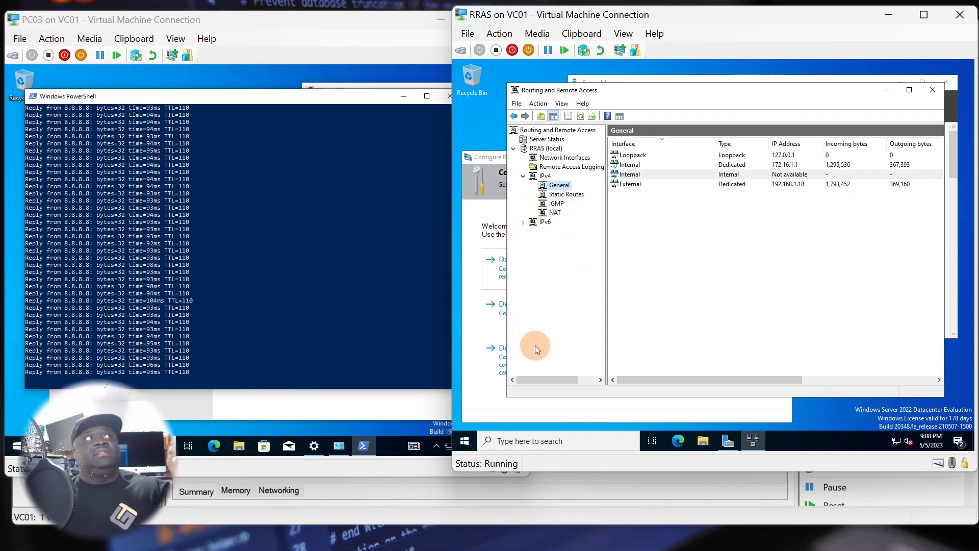
{"action": "left_click", "coordinate": [387, 381]}
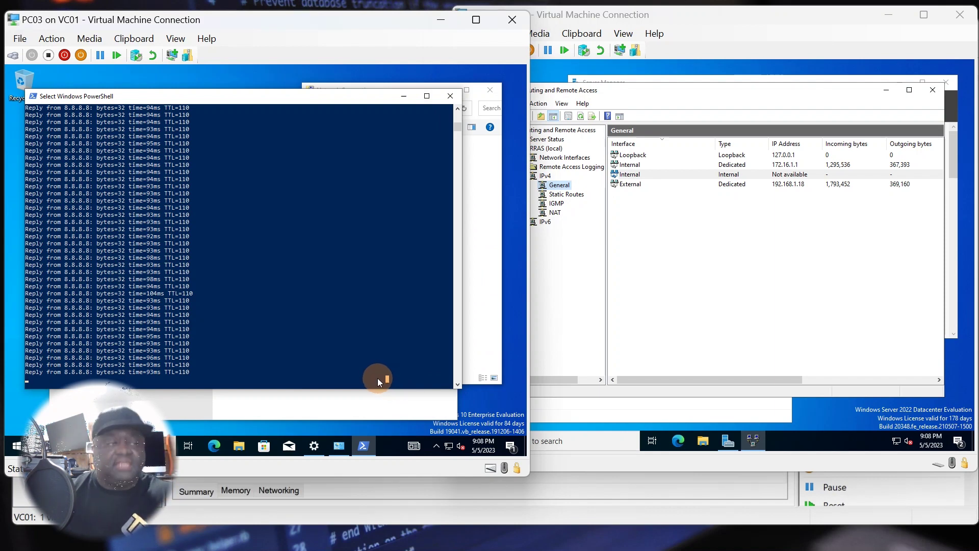
{"action": "left_click", "coordinate": [584, 335]}
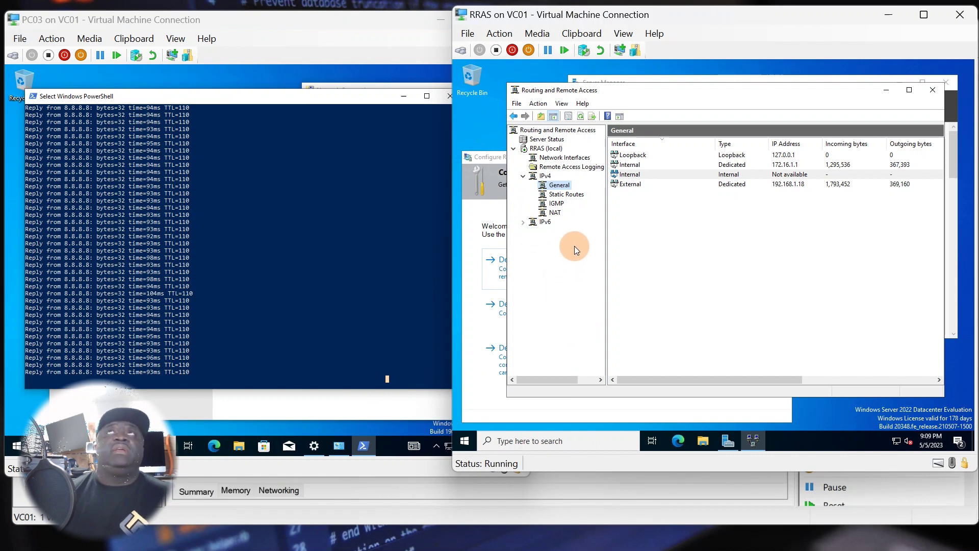
{"action": "left_click", "coordinate": [545, 148]}
{"action": "left_click", "coordinate": [551, 158]}
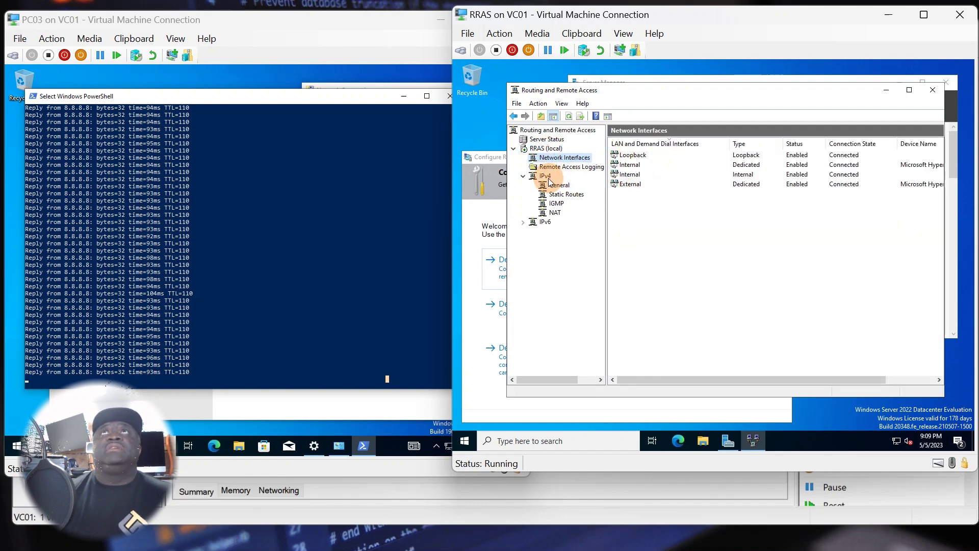
{"action": "left_click", "coordinate": [546, 139]}
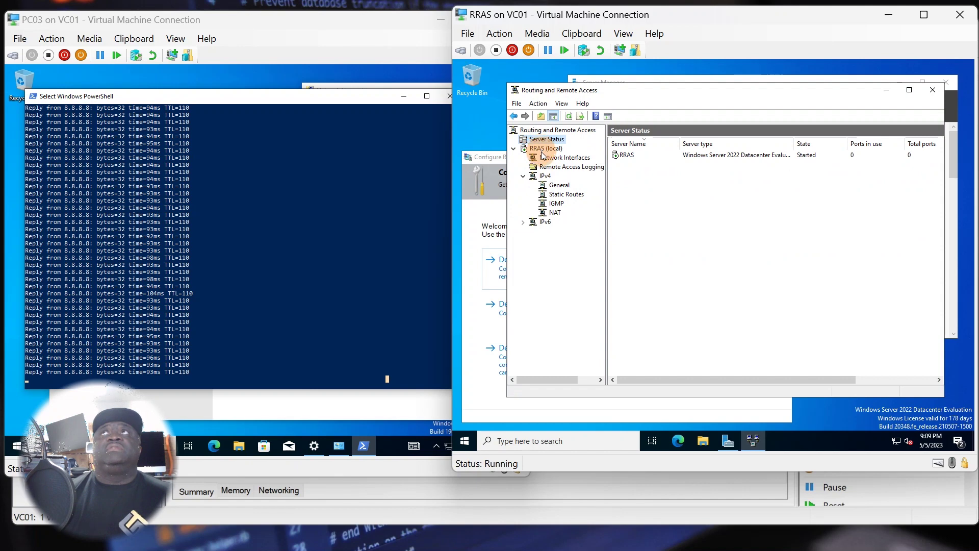
{"action": "left_click", "coordinate": [561, 168]}
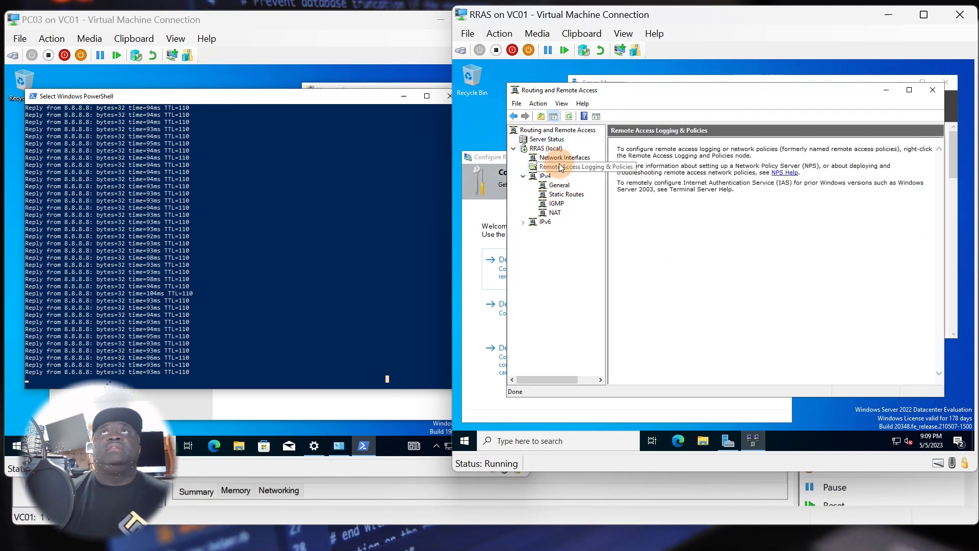
{"action": "left_click", "coordinate": [560, 157]}
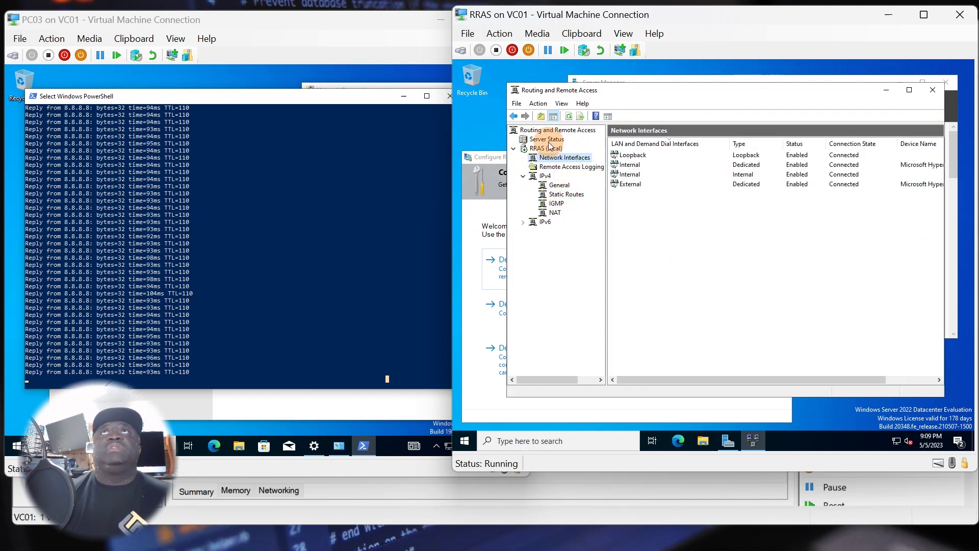
Switch to PC03 and open google.com in Microsoft Edge to test internet access
{"action": "left_click", "coordinate": [309, 319]}
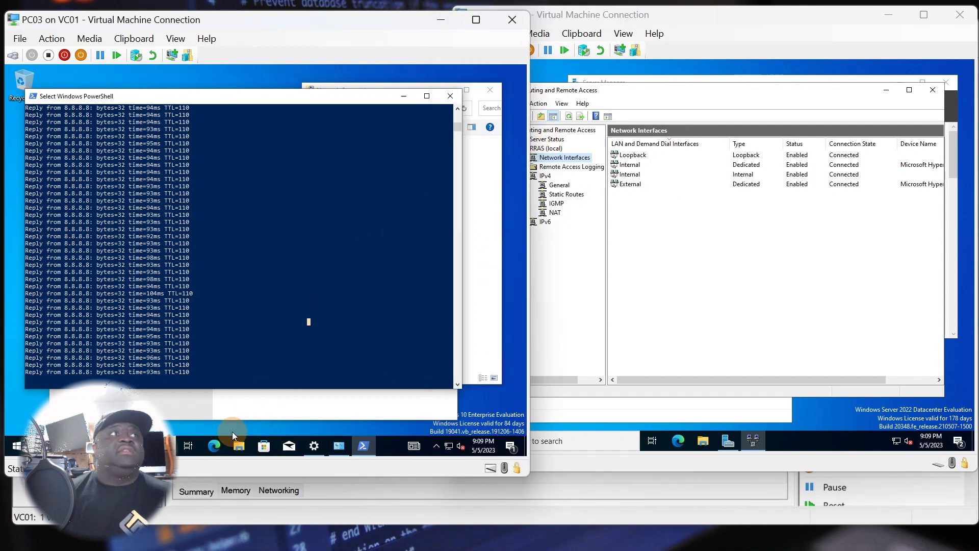
{"action": "left_click", "coordinate": [213, 447]}
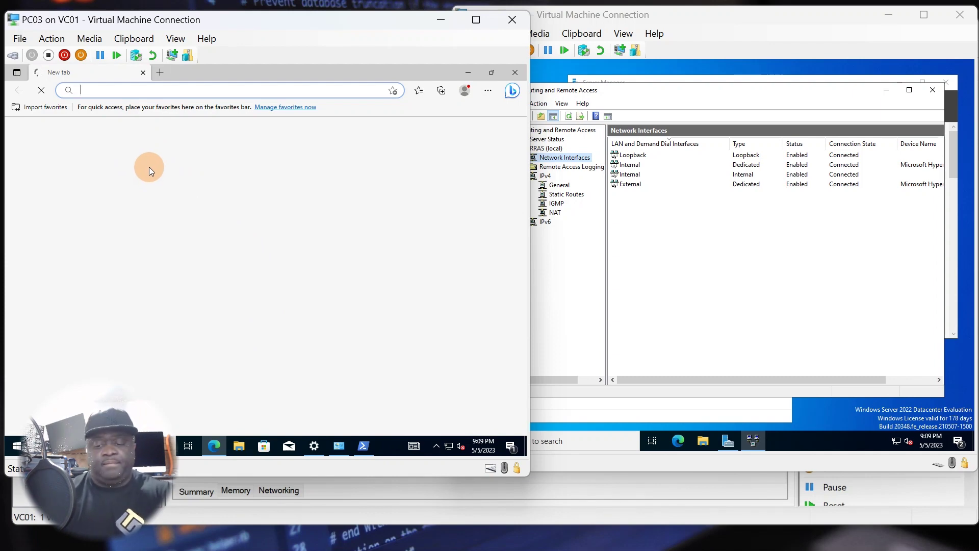
{"action": "type", "text": "google.com"}
{"action": "key", "text": "Return"}
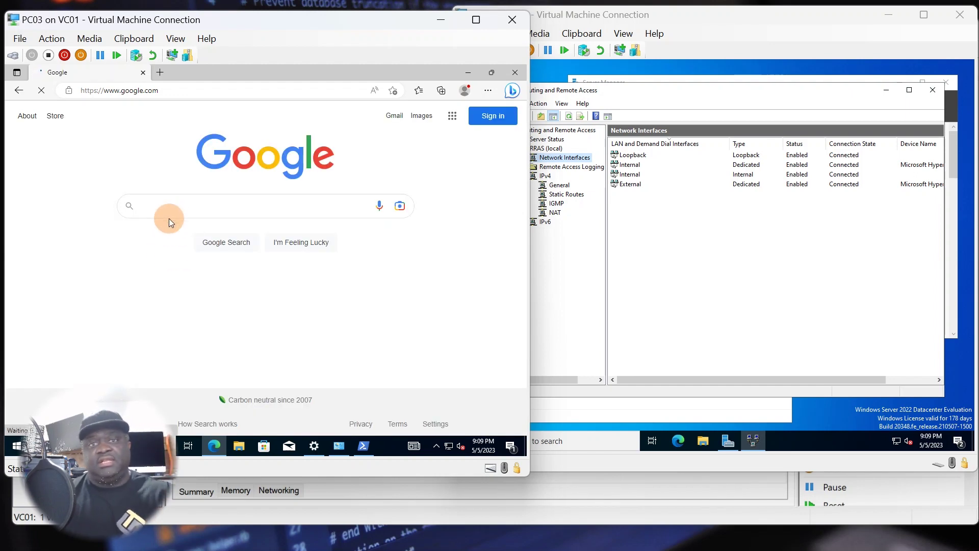
Restore PC03's maximized Edge window to a smaller size
{"action": "left_click", "coordinate": [580, 252]}
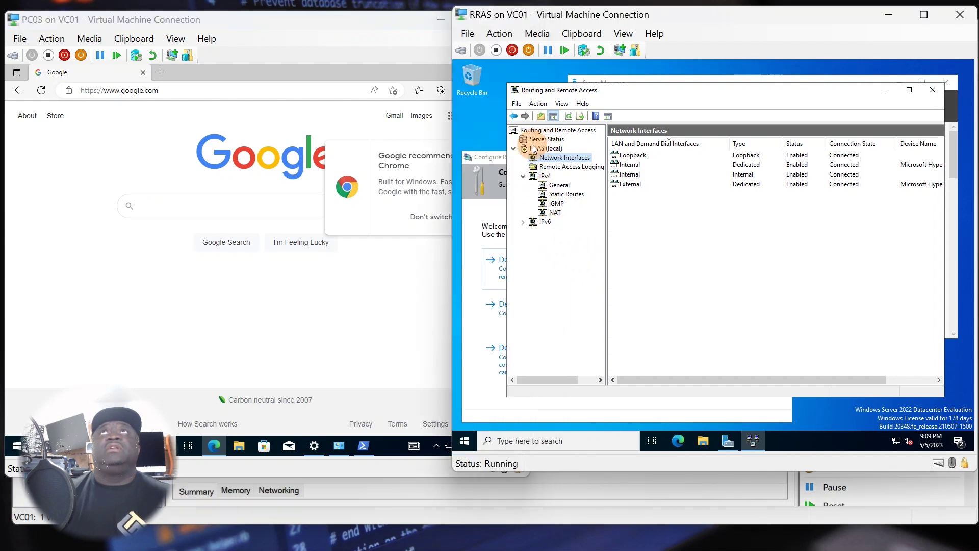
{"action": "left_click", "coordinate": [275, 269]}
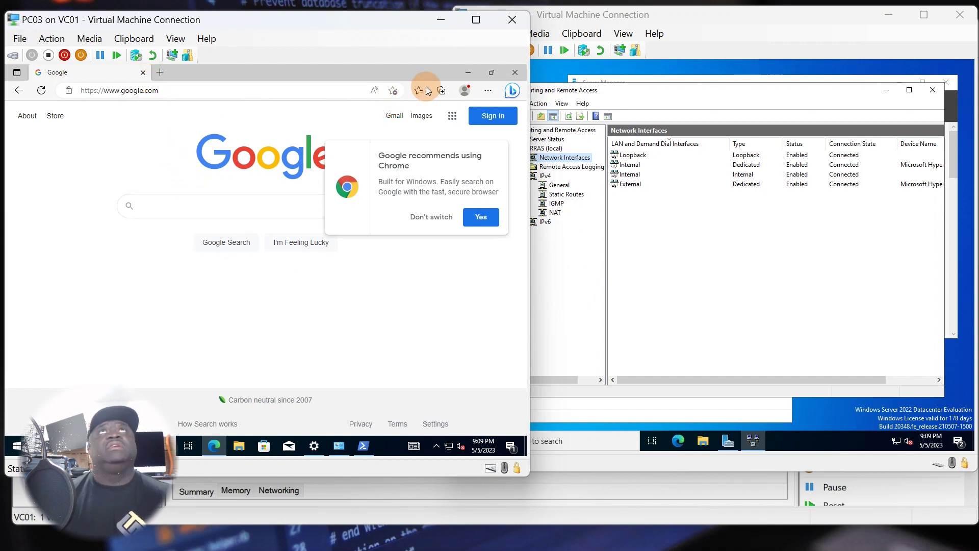
{"action": "left_click", "coordinate": [486, 76]}
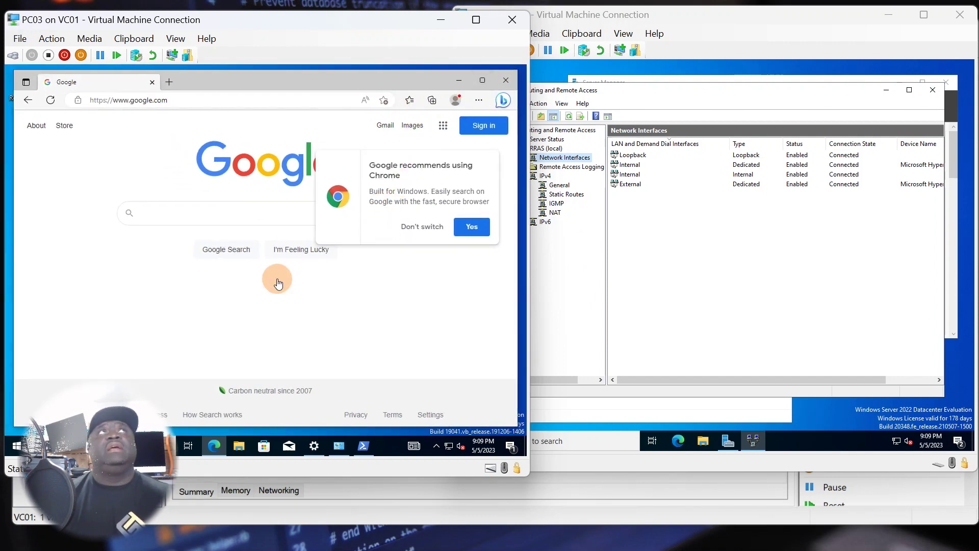
Return to the RRAS server, cancel the Configure Remote Access Getting Started Wizard, and display the NAT interfaces under IPv4
{"action": "left_click", "coordinate": [579, 349]}
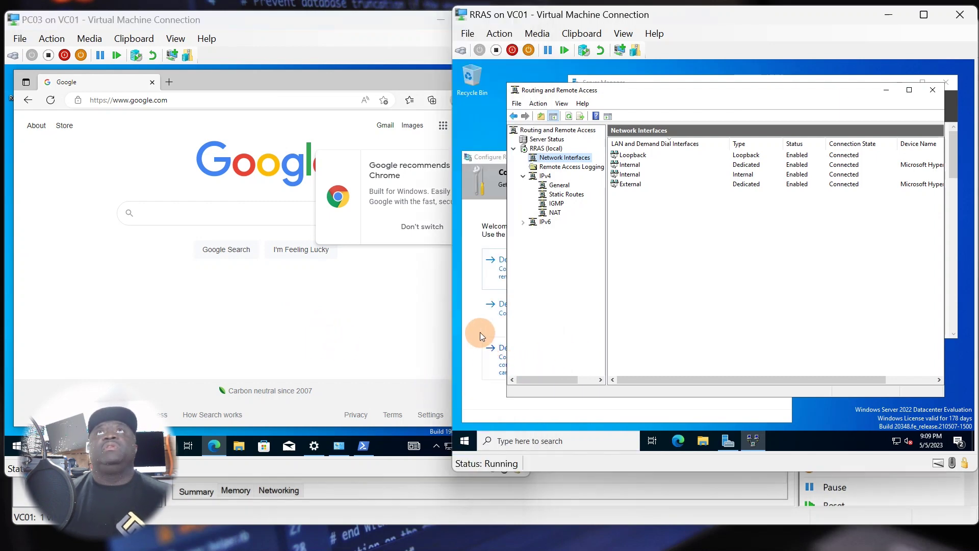
{"action": "left_click", "coordinate": [478, 157]}
{"action": "left_click", "coordinate": [784, 157]}
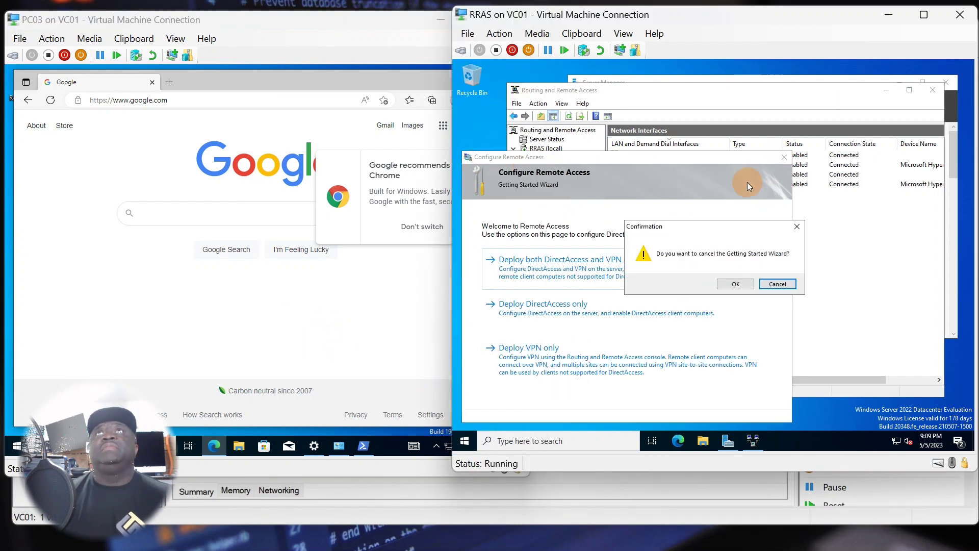
{"action": "left_click", "coordinate": [735, 284]}
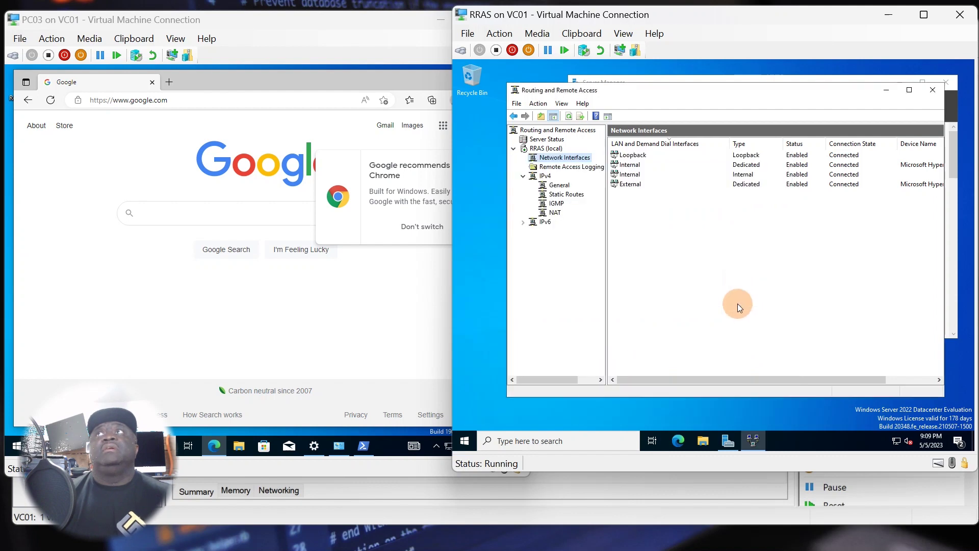
{"action": "left_click", "coordinate": [552, 213]}
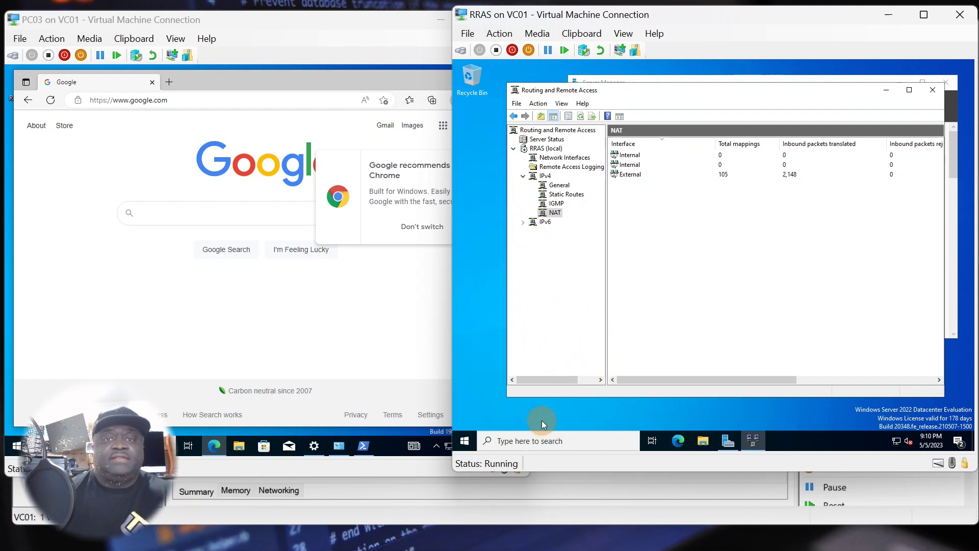
{"action": "mouse_move", "coordinate": [510, 549]}
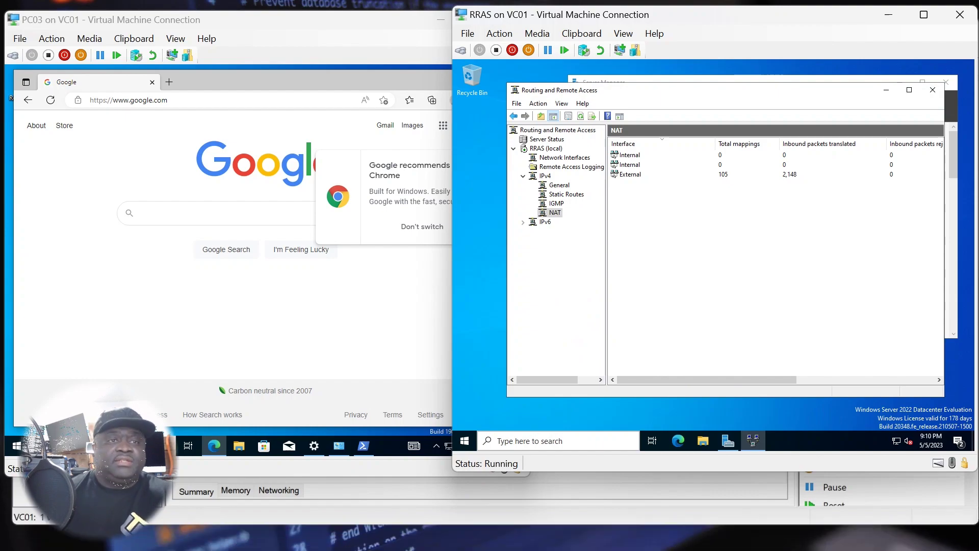